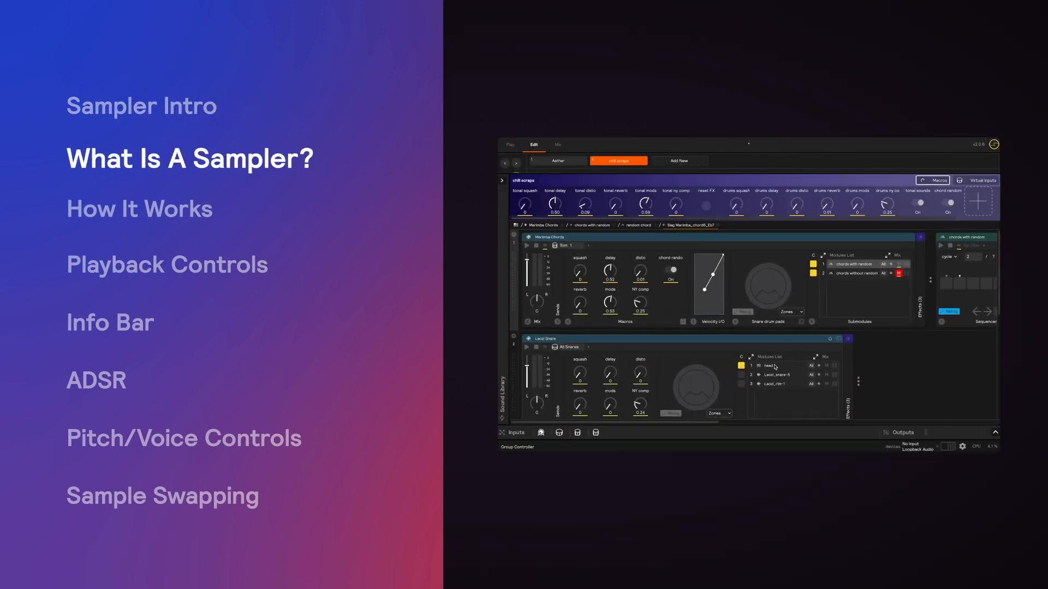
- Inspect the sampler nested under the Laozi Snare head module and the one at the end of the random chord chain
left_click(775, 366)
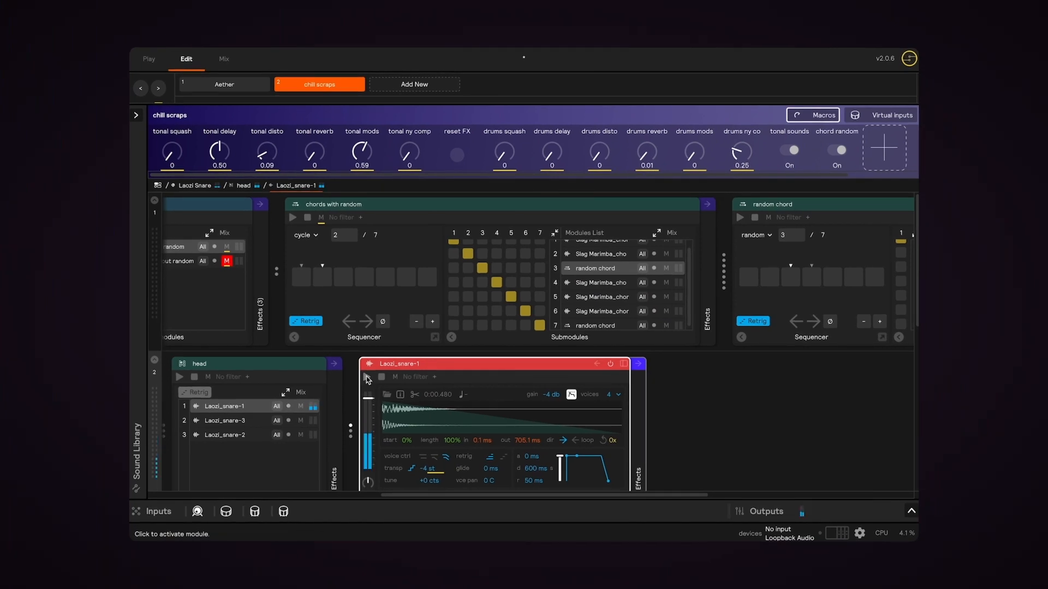
scroll(667, 255, "right", 8)
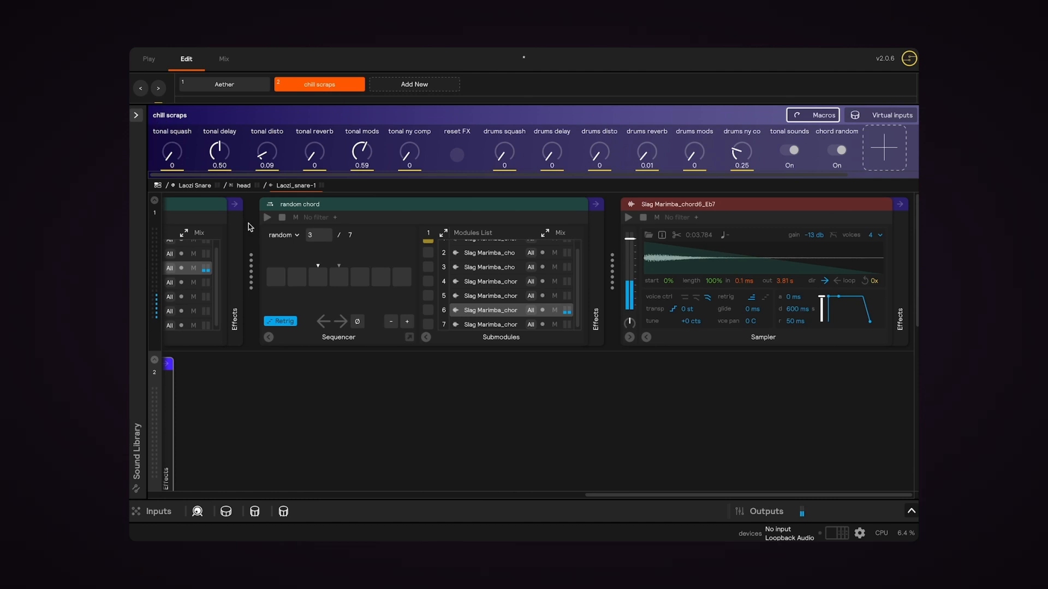
- Add the electroJazzHarp sound from the Electro Melodic soundpack to the session, close the sound library and switch to that sound
left_click_drag(248, 301, 402, 113)
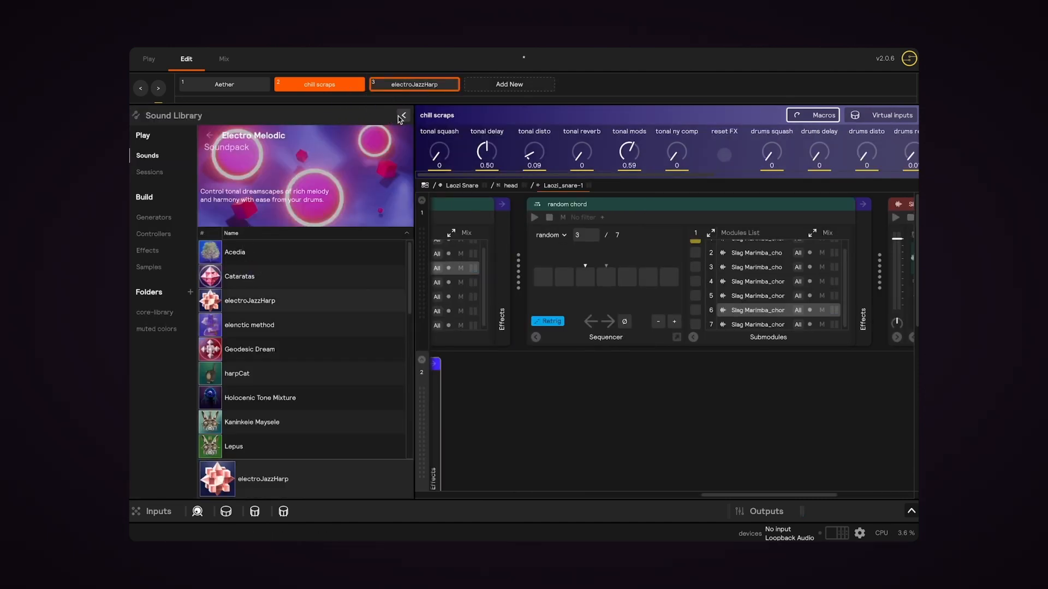
left_click(401, 116)
left_click(406, 83)
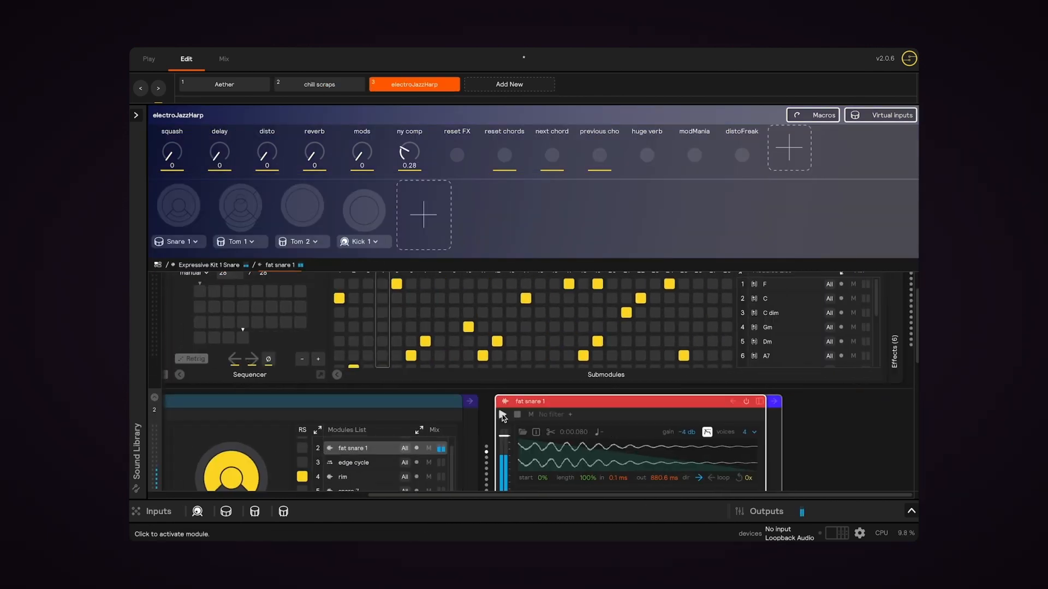
- Inspect the samplers listed in the Expressive Kit 1 Snare module, including snare 7
scroll(503, 417, "down", 1)
left_click(356, 467)
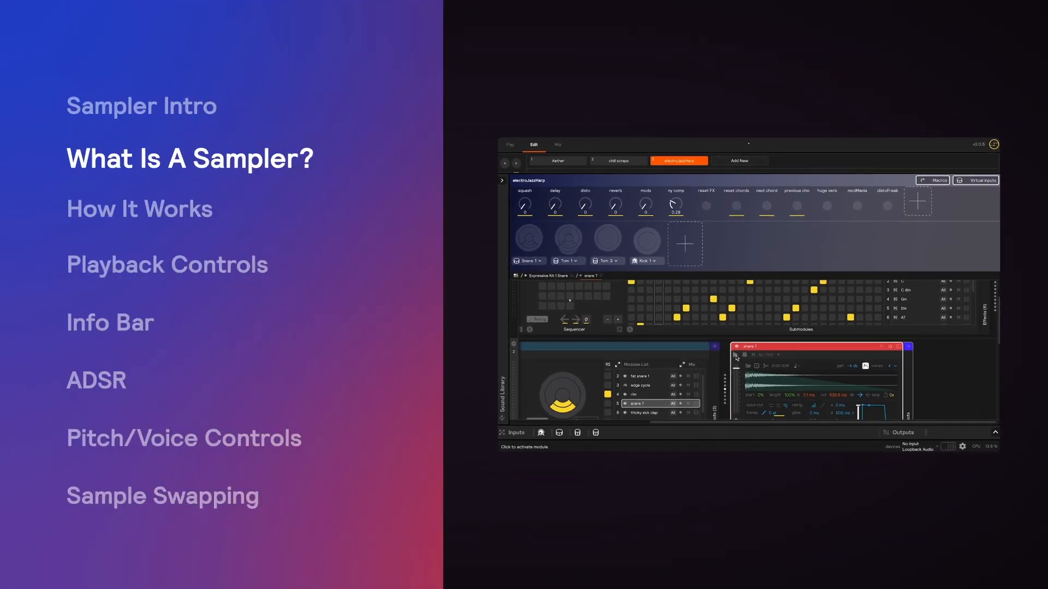
left_click(667, 385)
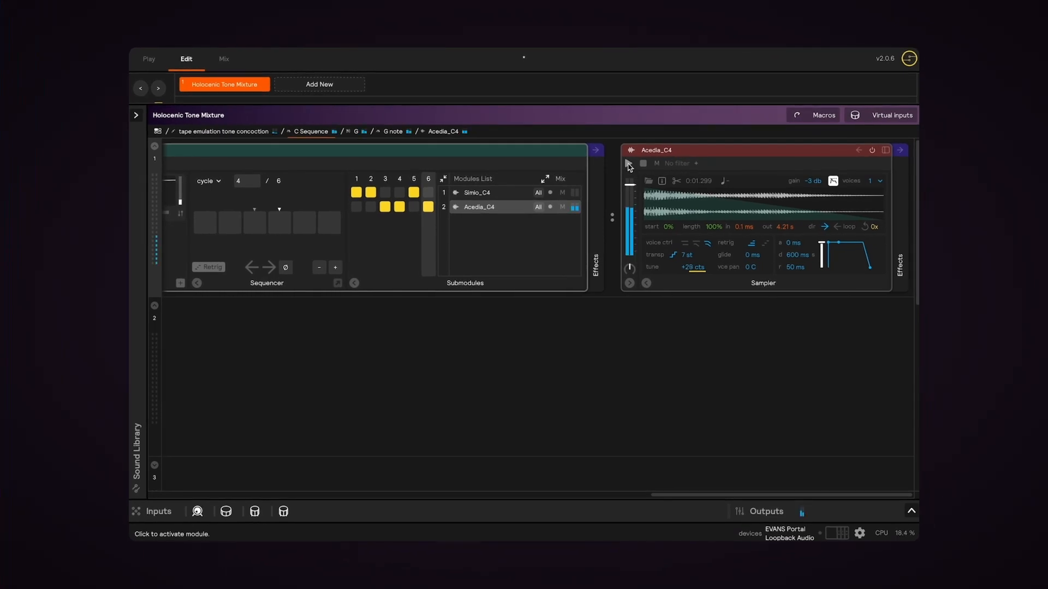
- Inspect the Simio_C4 sampler and the Laozi_snare-1, Laozi_snare-2 and Laozi_rim-1 samplers in Holocenic Tone Mixture
left_click(510, 194)
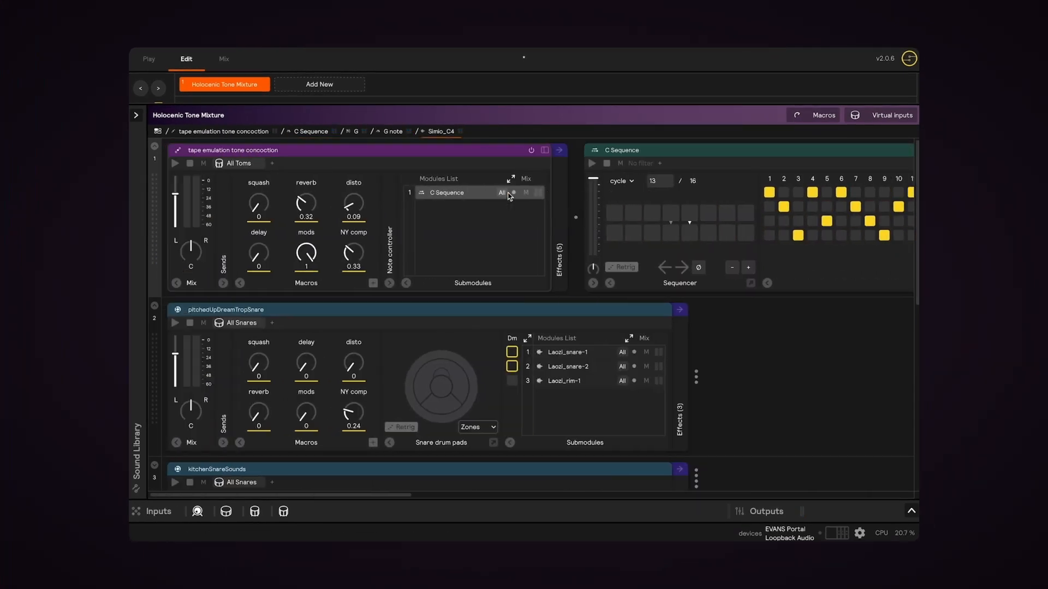
left_click(562, 353)
left_click(567, 371)
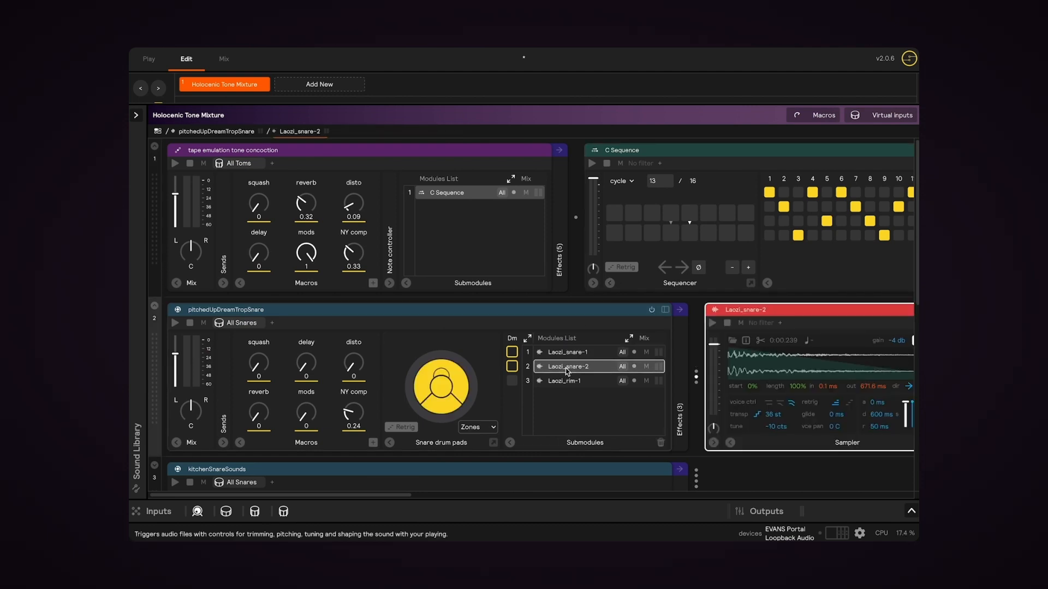
left_click(565, 382)
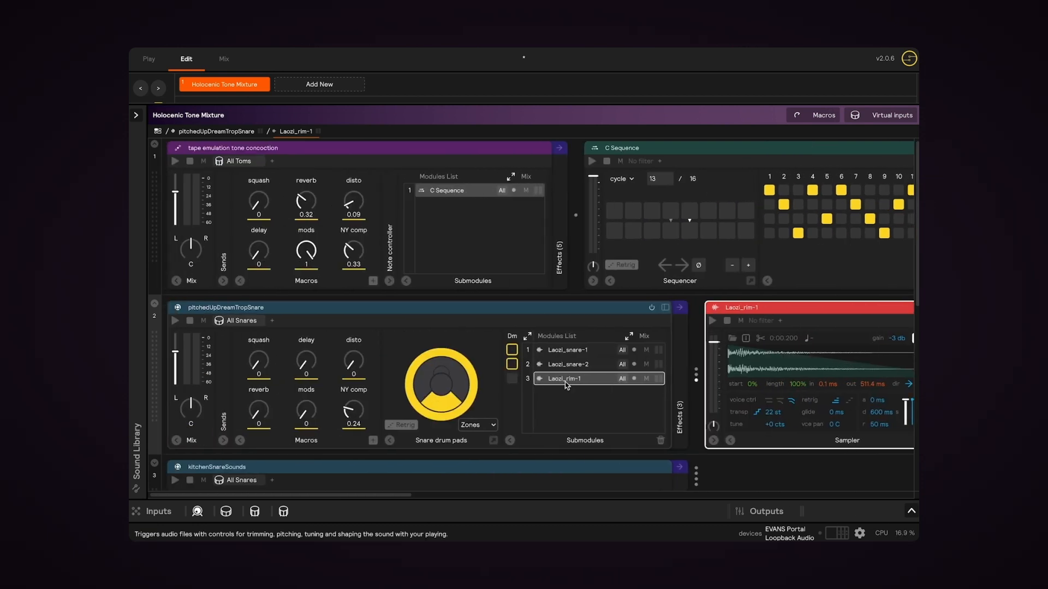
- Add the library samples Selenium_chord2_Ebm9 slash Gb and xyloZylo_note_C4_V3 as separate samplers below the tape emulation tone concoction row
left_click(136, 116)
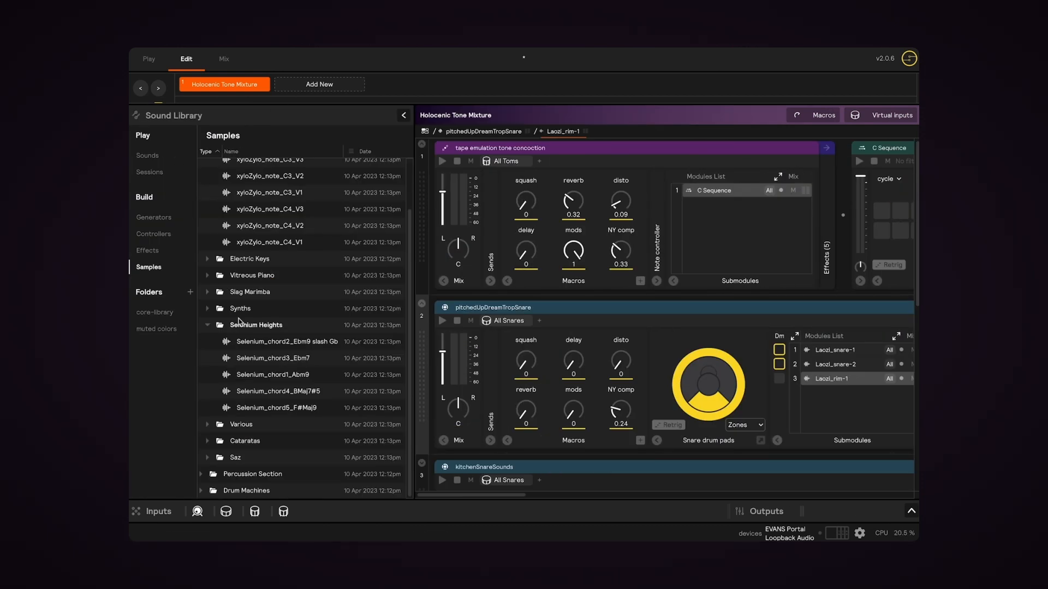
left_click_drag(252, 343, 467, 299)
left_click(252, 213)
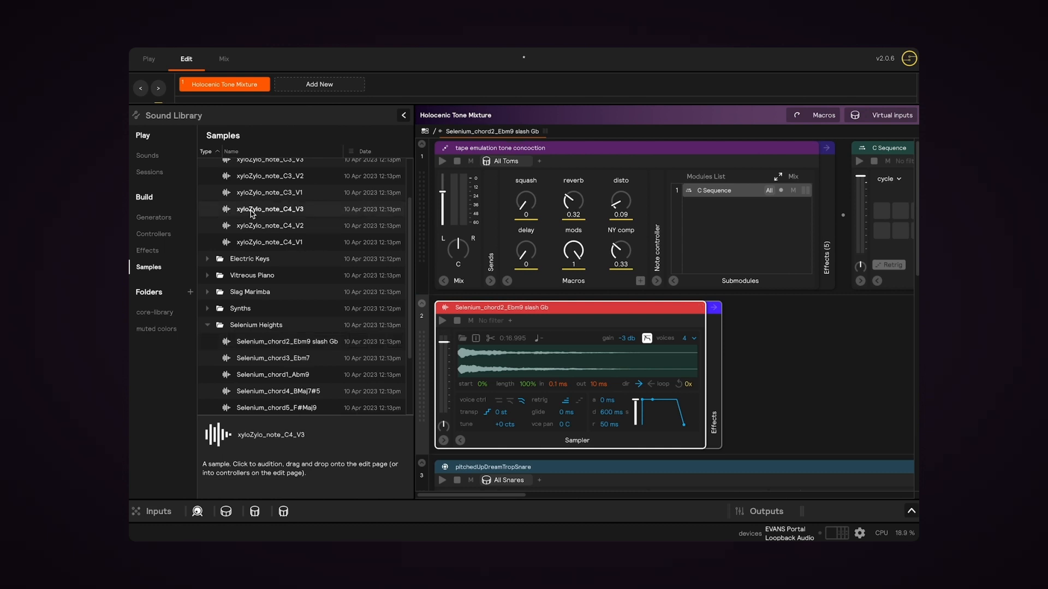
left_click_drag(242, 211, 726, 305)
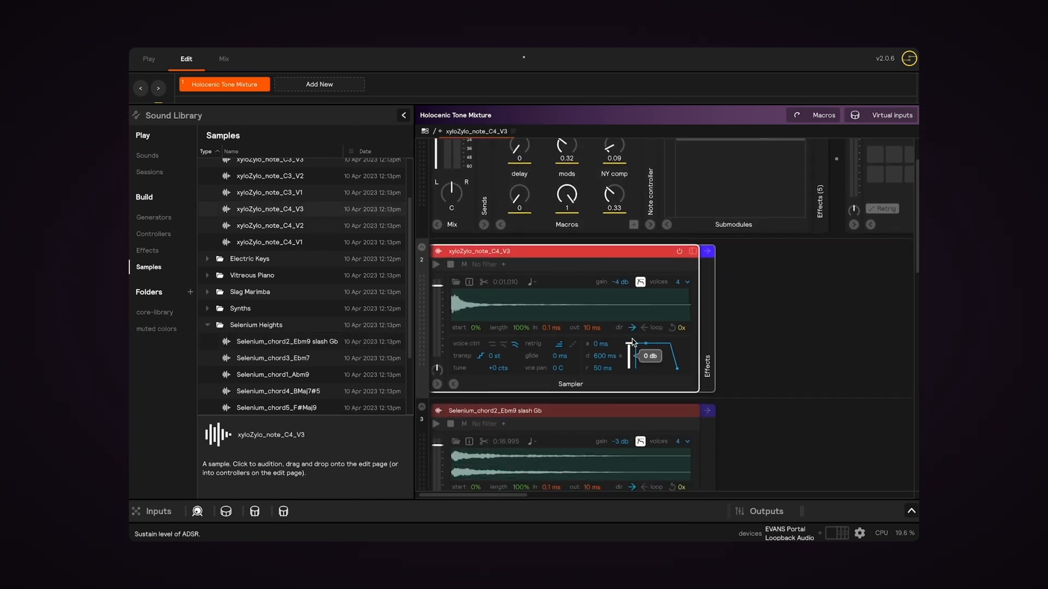
- Add the Selenium_chord5_F#Maj9 sample as a new sampler between the xyloZylo_note_C4_V3 and Selenium_chord2_Ebm9 slash Gb samplers
left_click(631, 345)
scroll(325, 344, "down", 5)
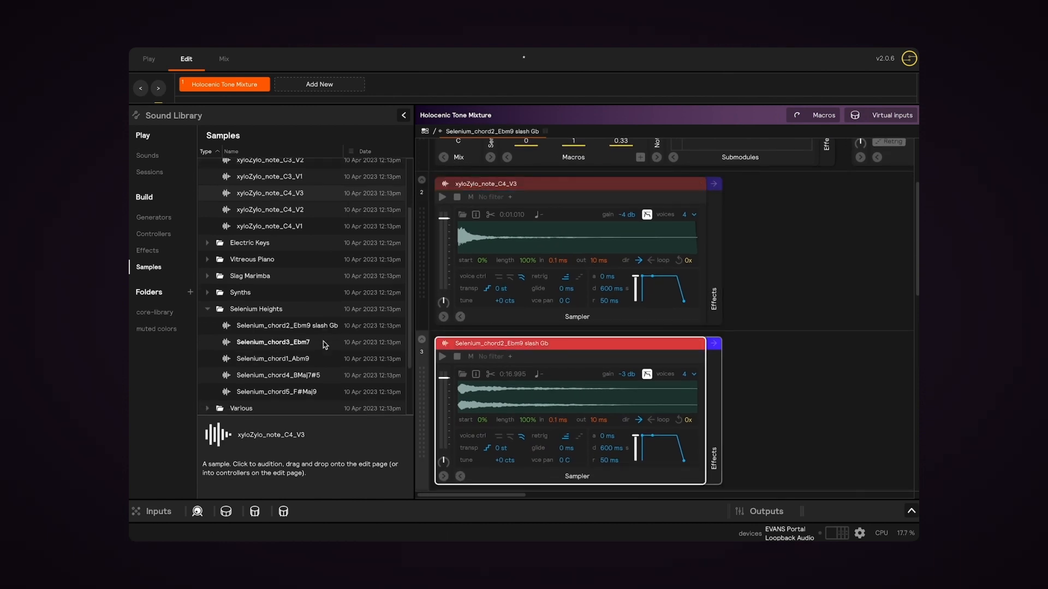
left_click_drag(268, 333, 552, 342)
scroll(553, 342, "down", 3)
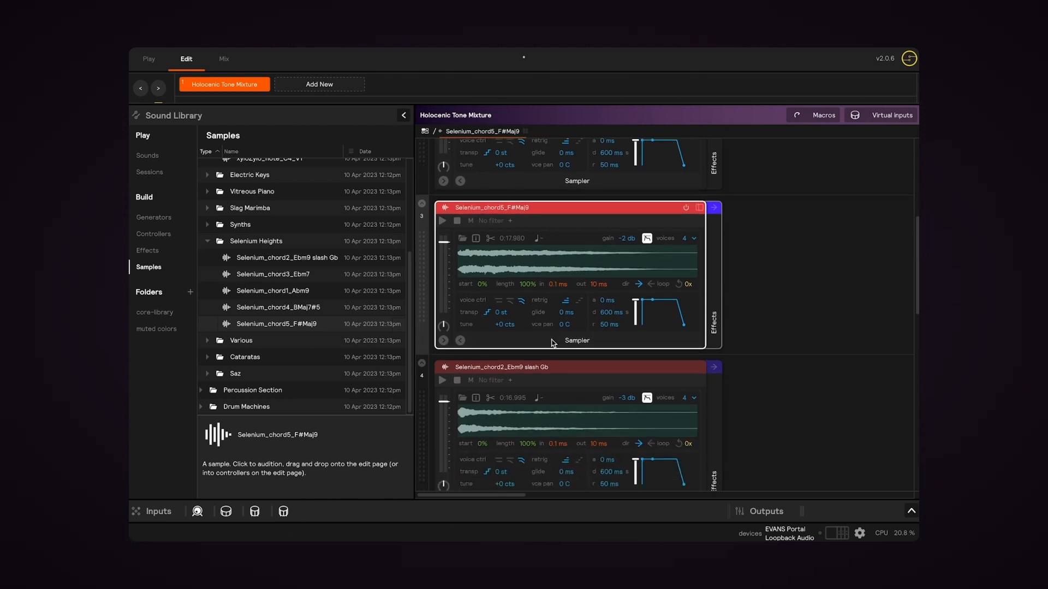
- Select the Selenium_chord2_Ebm9 slash Gb sampler, review the new samplers and close the sound library
left_click(534, 359)
scroll(535, 360, "down", 1)
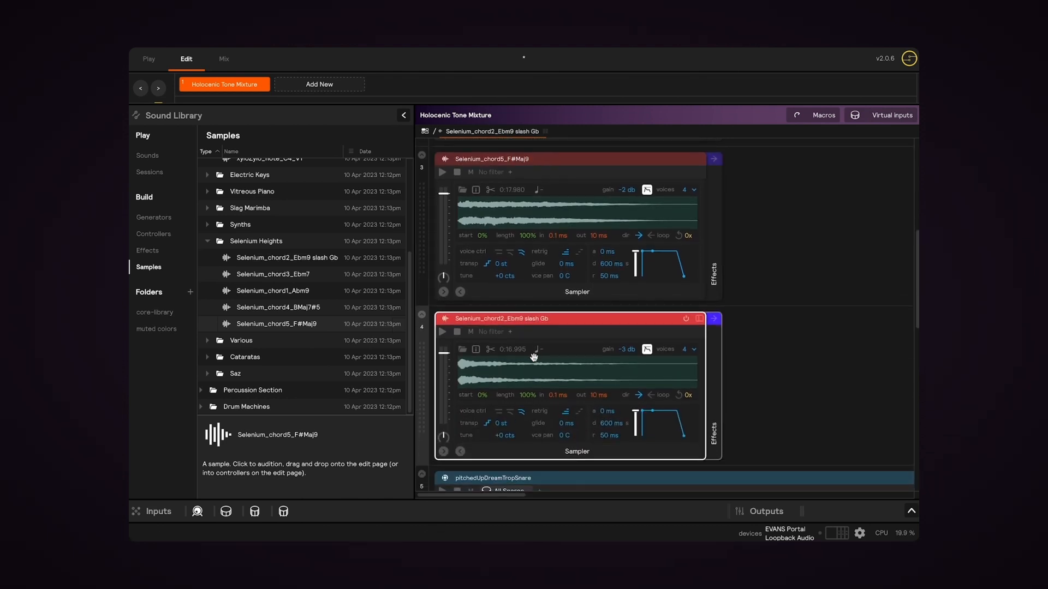
scroll(534, 357, "up", 7)
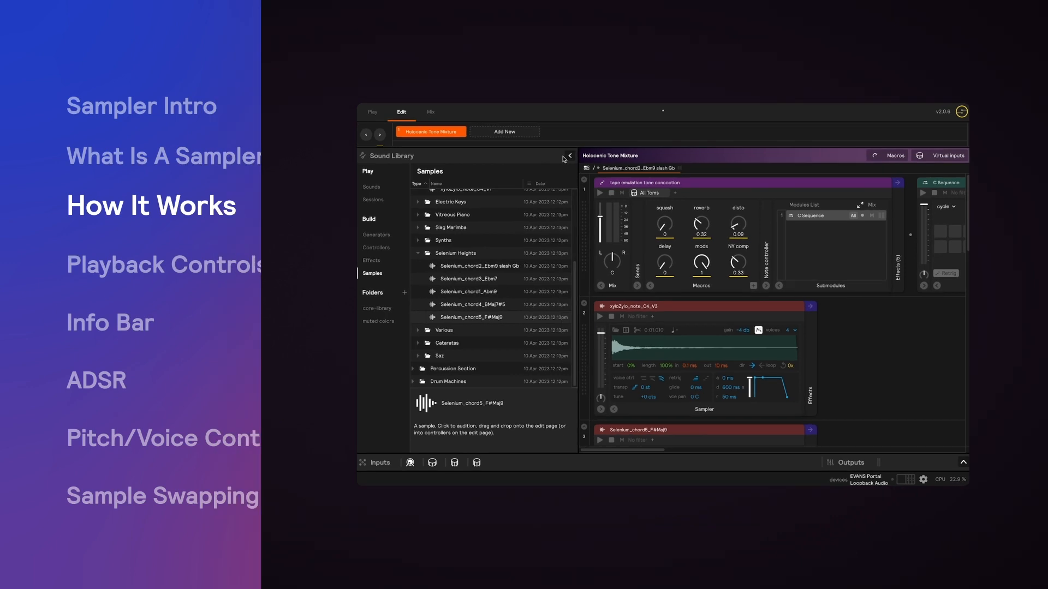
left_click(403, 115)
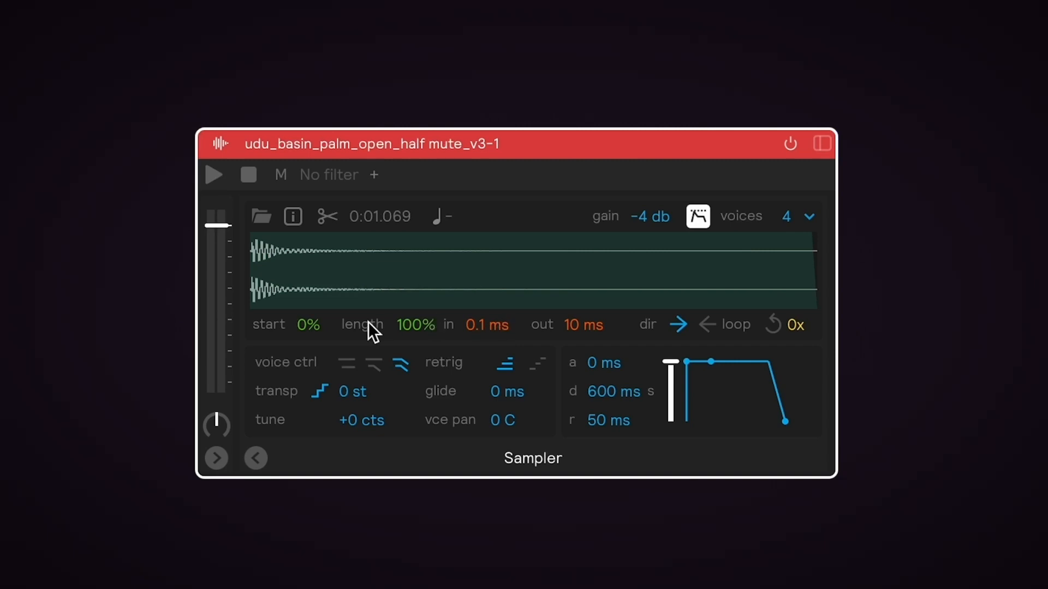
- Try different start and length values on the udu_basin_palm_open_half mute_v3-1 sample, and reset the length to 100%
mouse_move(309, 323)
left_mouse_down()
mouse_move(310, 290)
mouse_move(310, 330)
left_mouse_up()
left_click_drag(405, 329, 405, 365)
double_click(405, 326)
- Set the udu sample's fade-in to 0.10 ms and its fade-out to 0.1 ms
left_click_drag(484, 325, 484, 312)
mouse_move(587, 331)
left_mouse_down()
mouse_move(587, 301)
mouse_move(588, 341)
left_mouse_up()
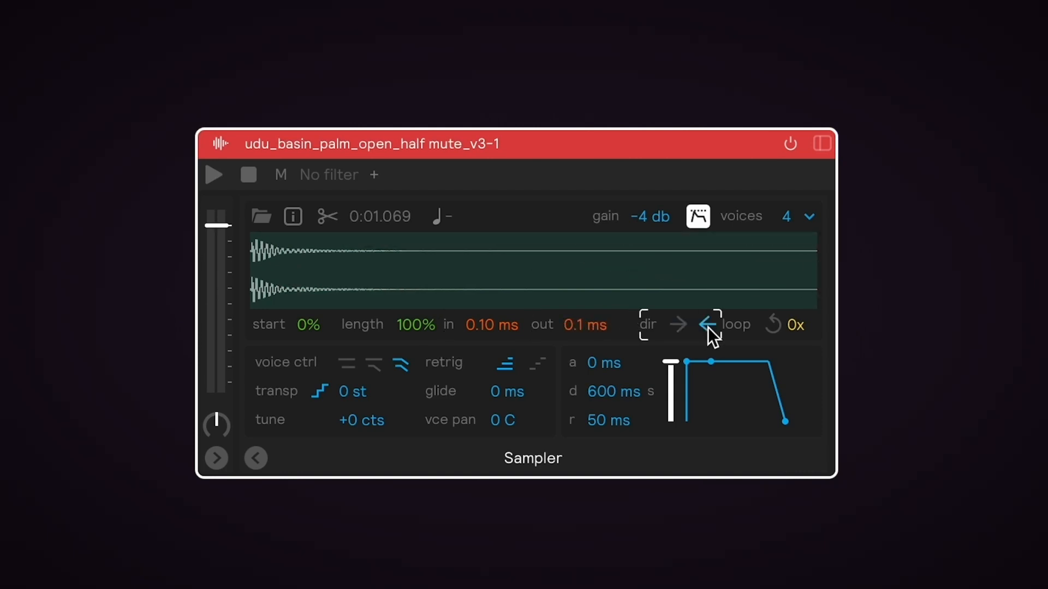
- Try looping the udu sample with an adjusted repeat count and audition it
left_click(772, 329)
left_click_drag(795, 328, 795, 316)
key("space")
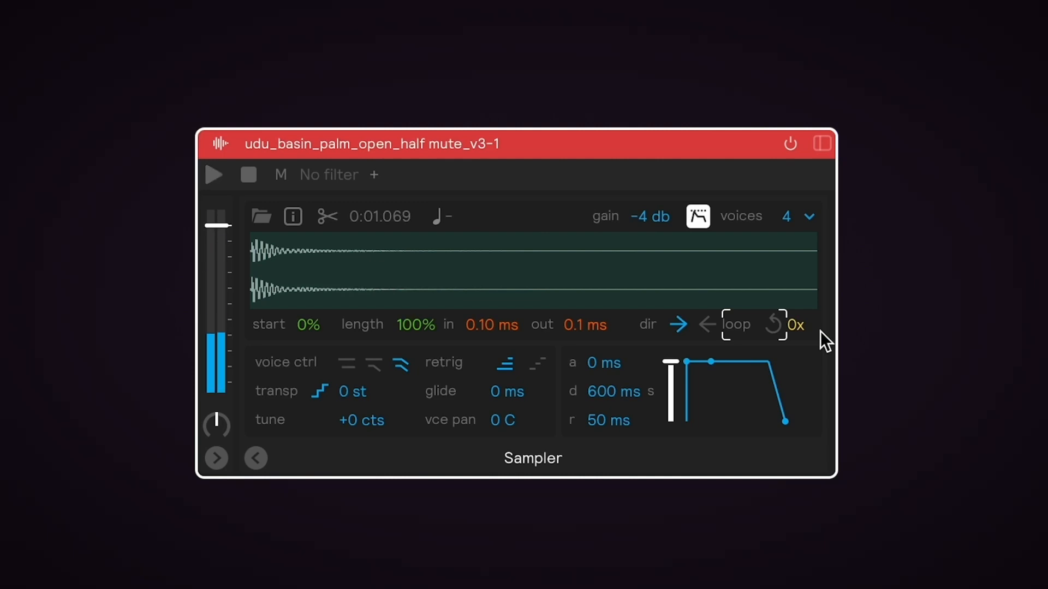
- Assign an LFO to the udu sample's playback length, adjust its rate and limit the maximum length to 40.3%
left_click_drag(426, 324, 416, 325)
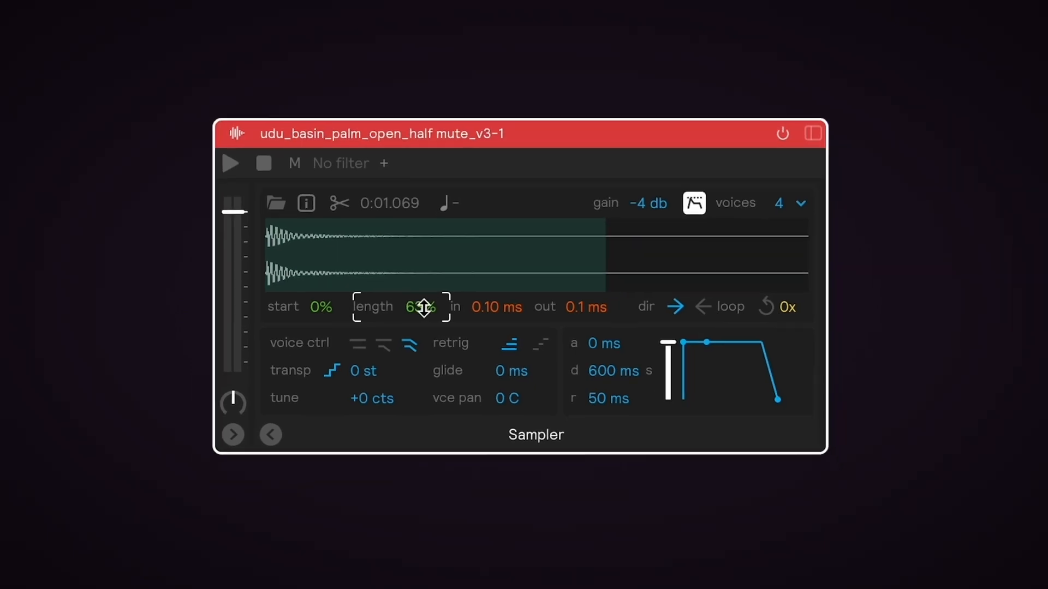
right_click(420, 312)
mouse_move(447, 320)
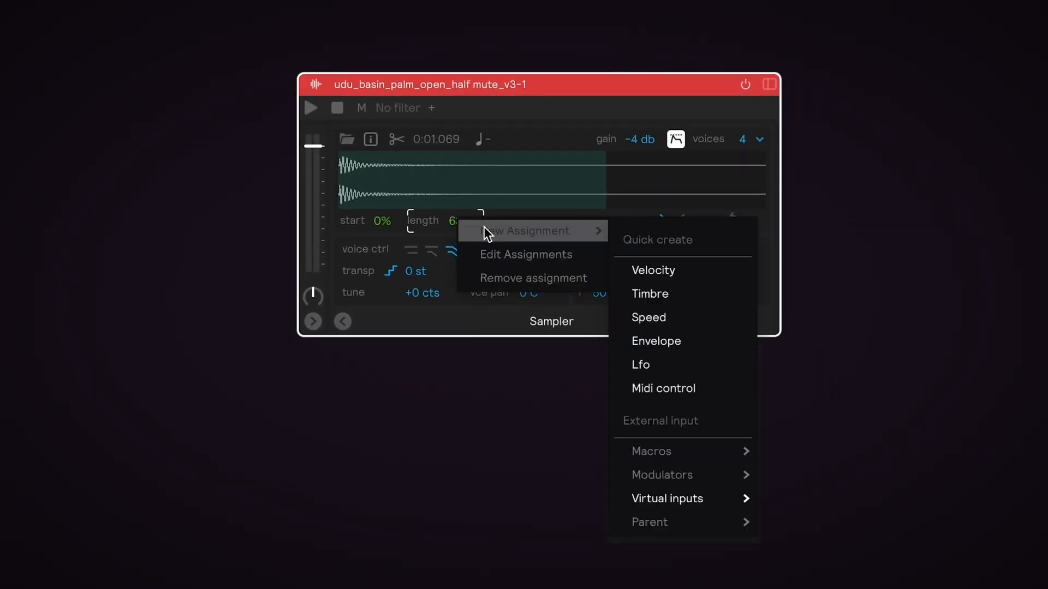
left_click(632, 362)
left_click_drag(450, 310, 446, 329)
left_click_drag(588, 447, 499, 444)
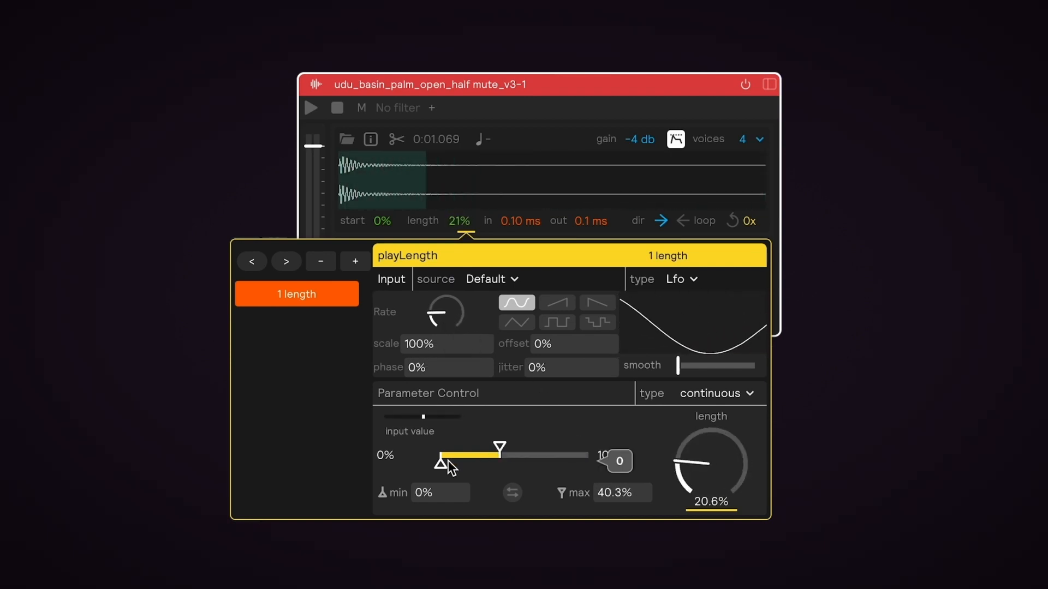
left_click_drag(440, 462, 501, 446)
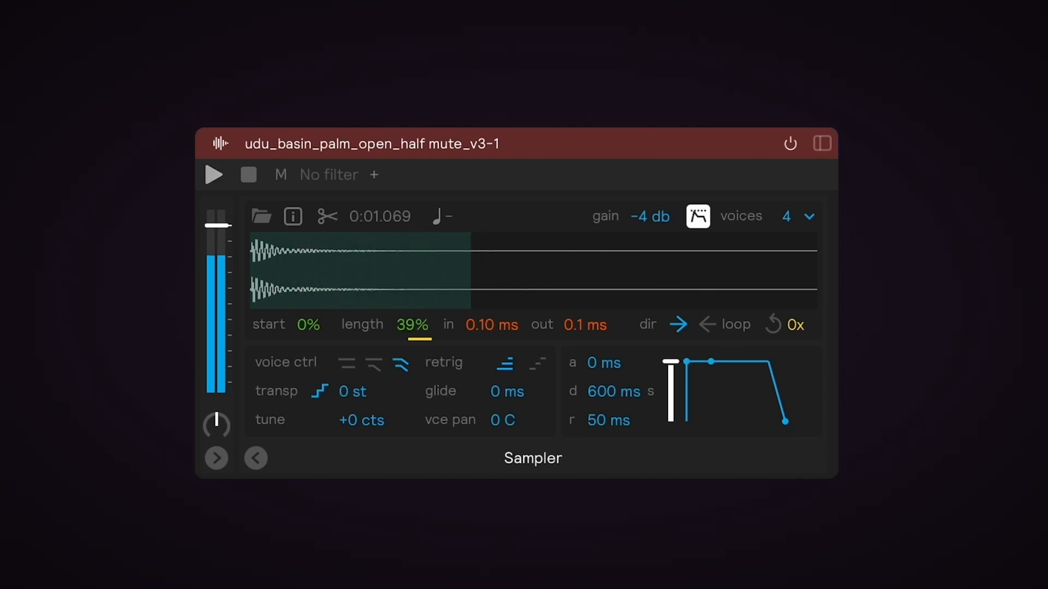
- Turn on looping for the udu sample and reverse its playback direction
left_click_drag(777, 326, 777, 305)
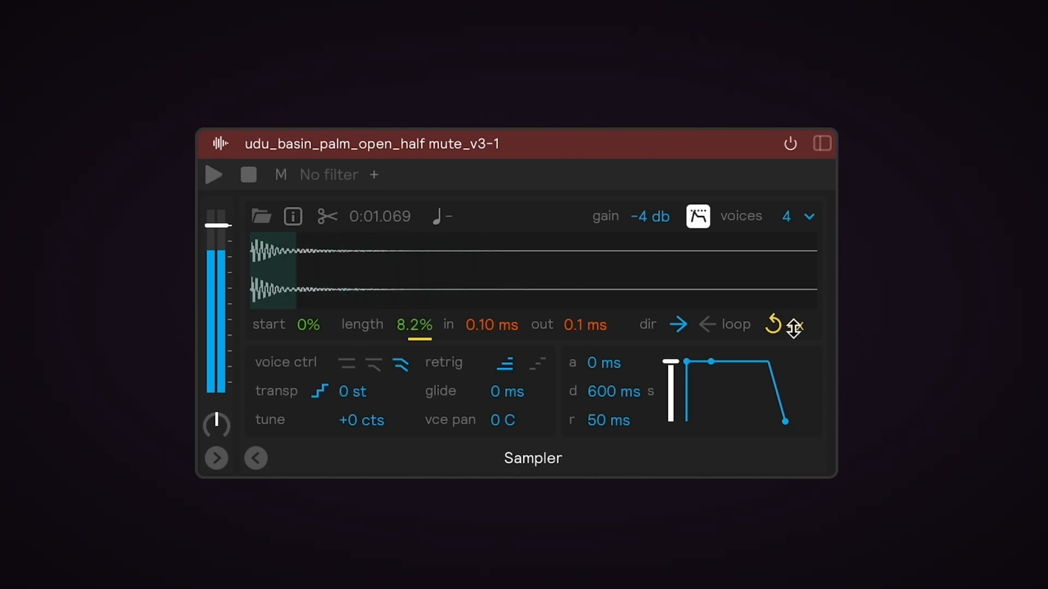
left_click(701, 326)
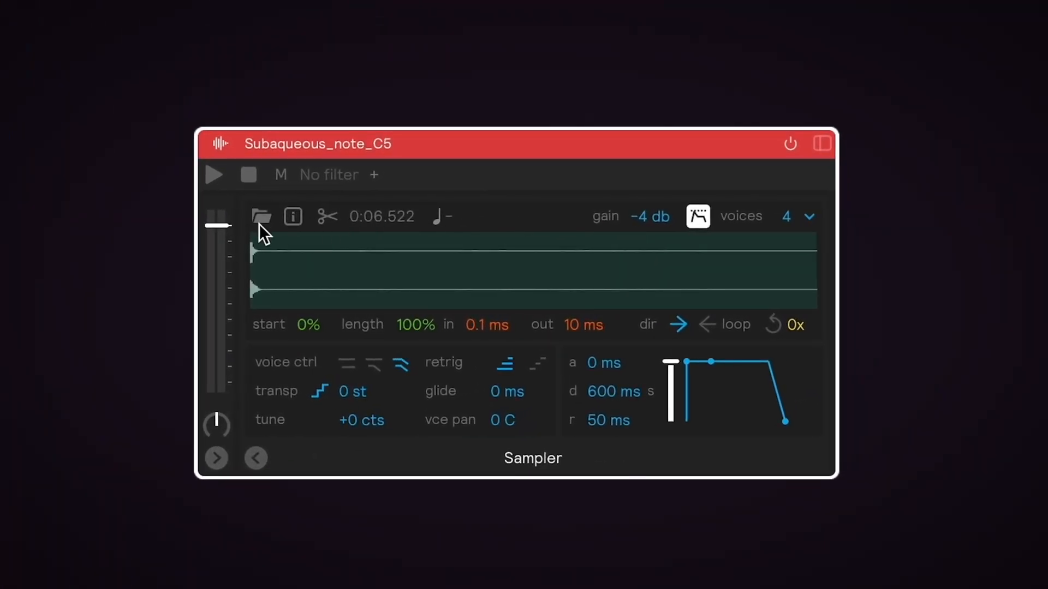
- Set the root note of Subaqueous_note_C5 to D#-2 with +2.1 cts detune in its sample information
left_click(262, 218)
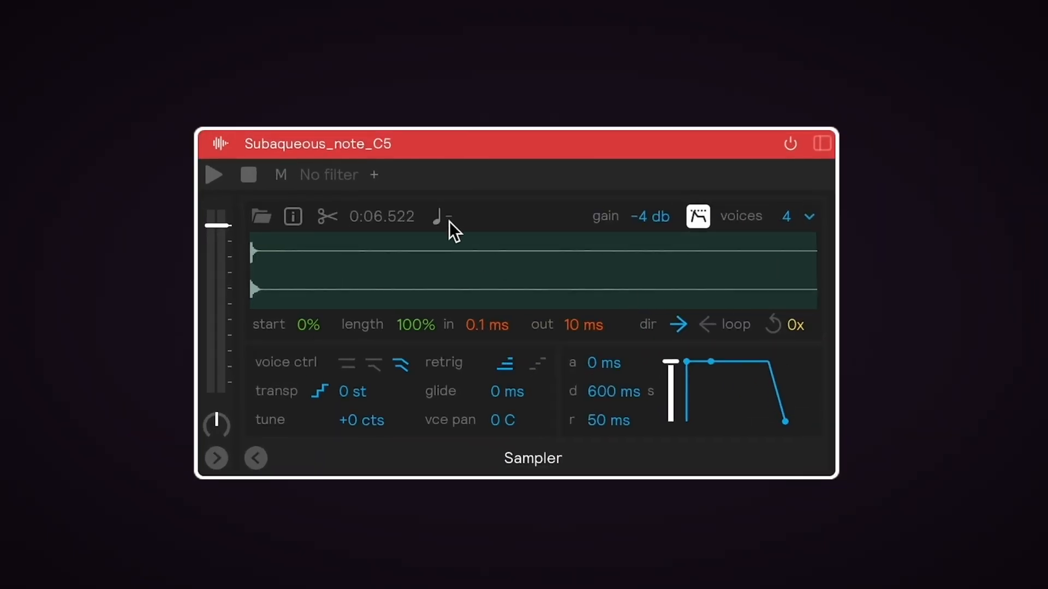
left_click(293, 218)
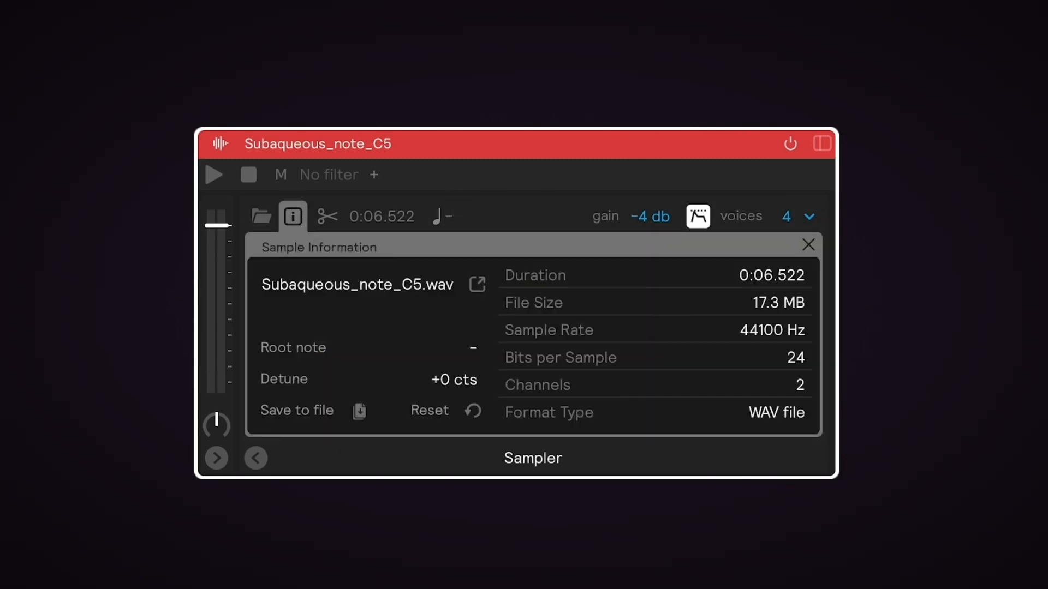
double_click(462, 348)
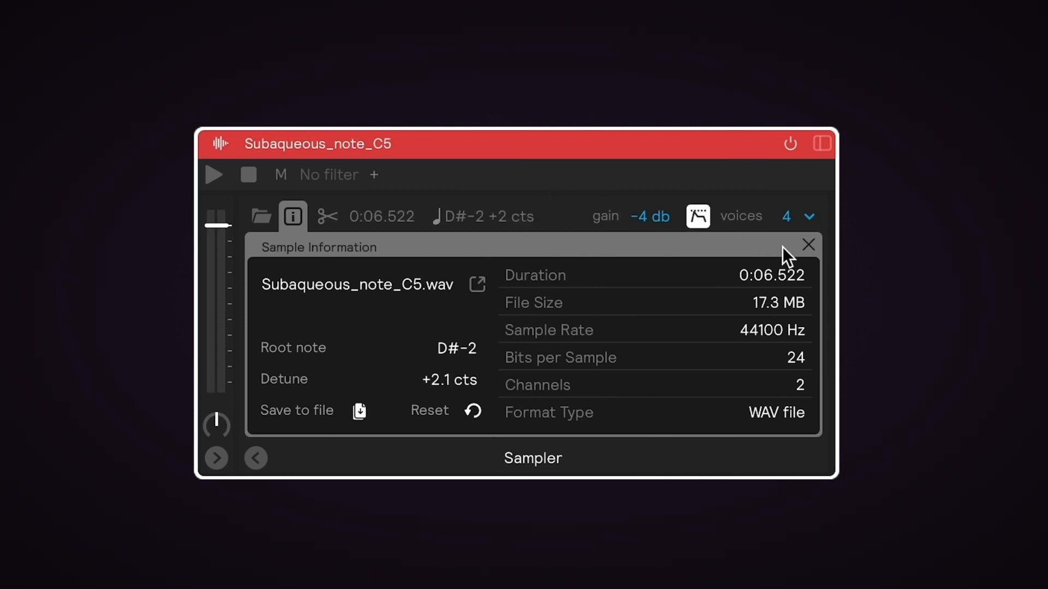
left_click(807, 245)
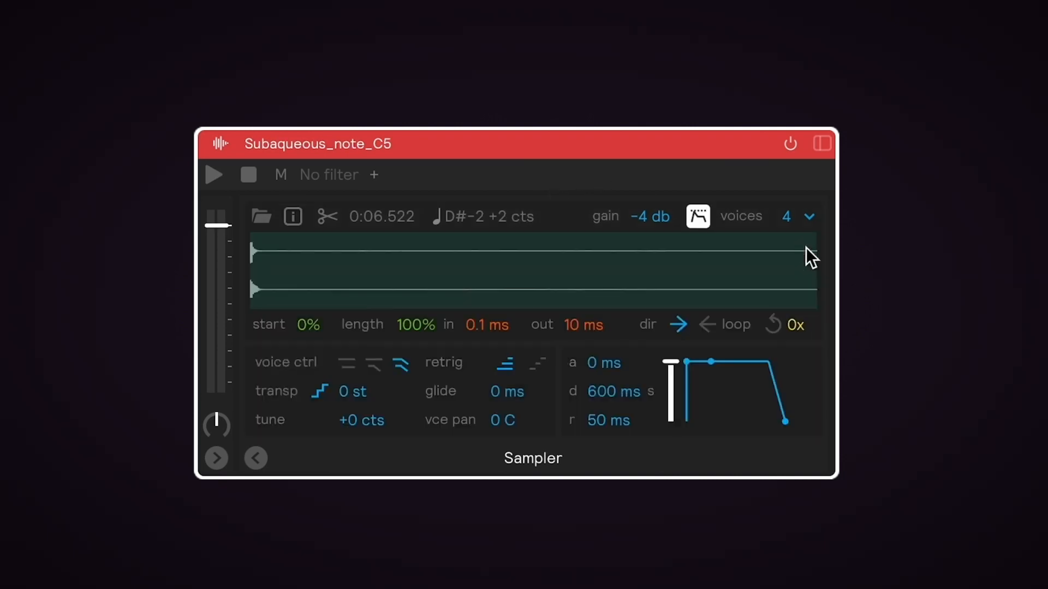
- Trim the end of the Subaqueous_note_C5 sample to a duration of 0:00.417
left_click(327, 218)
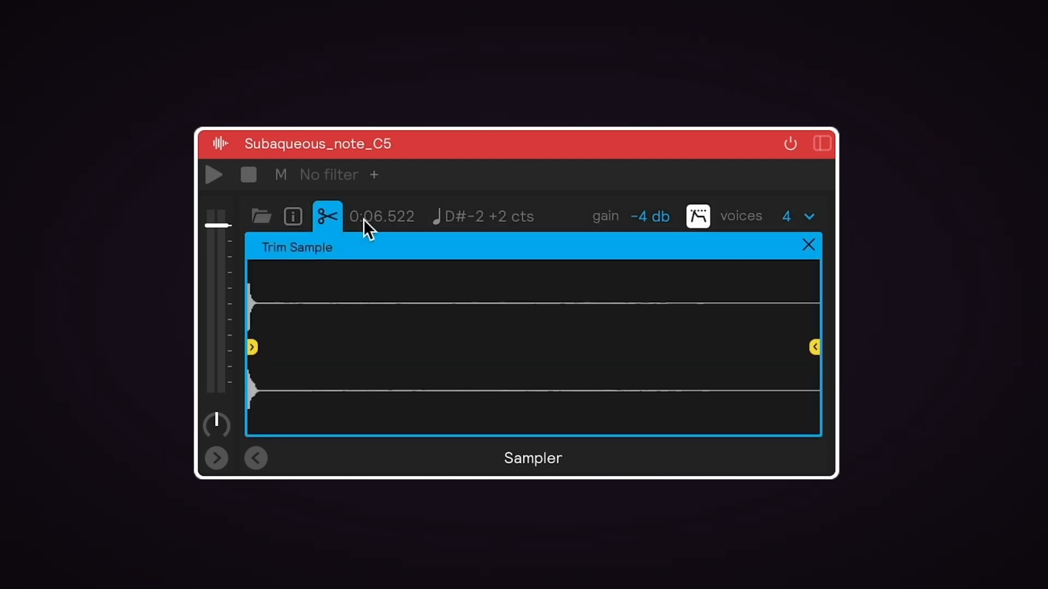
left_click_drag(814, 342, 274, 348)
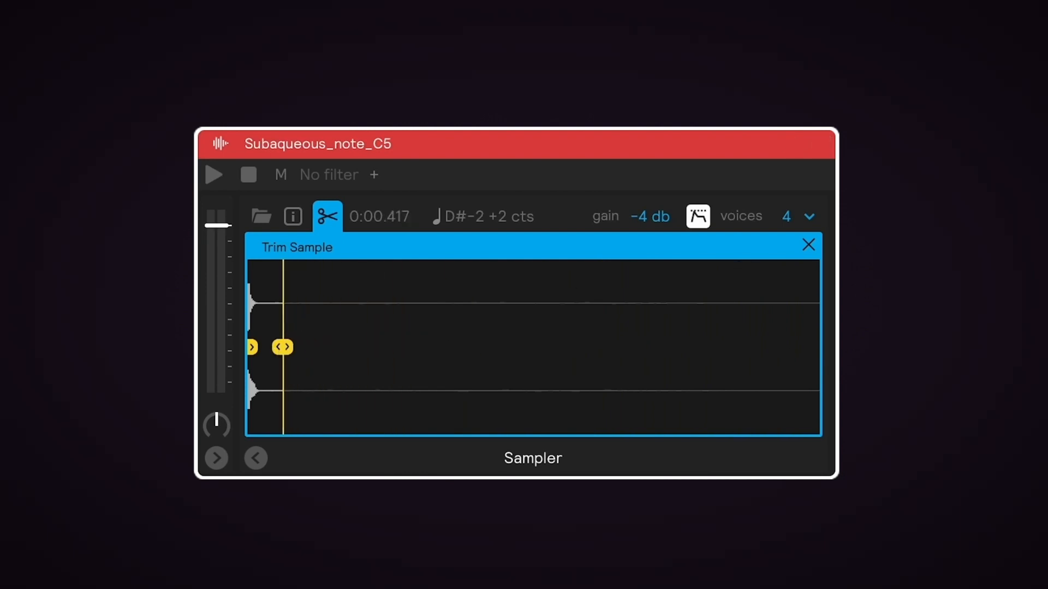
left_click(808, 245)
- Try adjusting the Subaqueous_note_C5 sampler's gain and look through the available voice counts
mouse_move(649, 217)
left_mouse_down()
mouse_move(649, 193)
mouse_move(656, 219)
left_mouse_up()
left_click(796, 218)
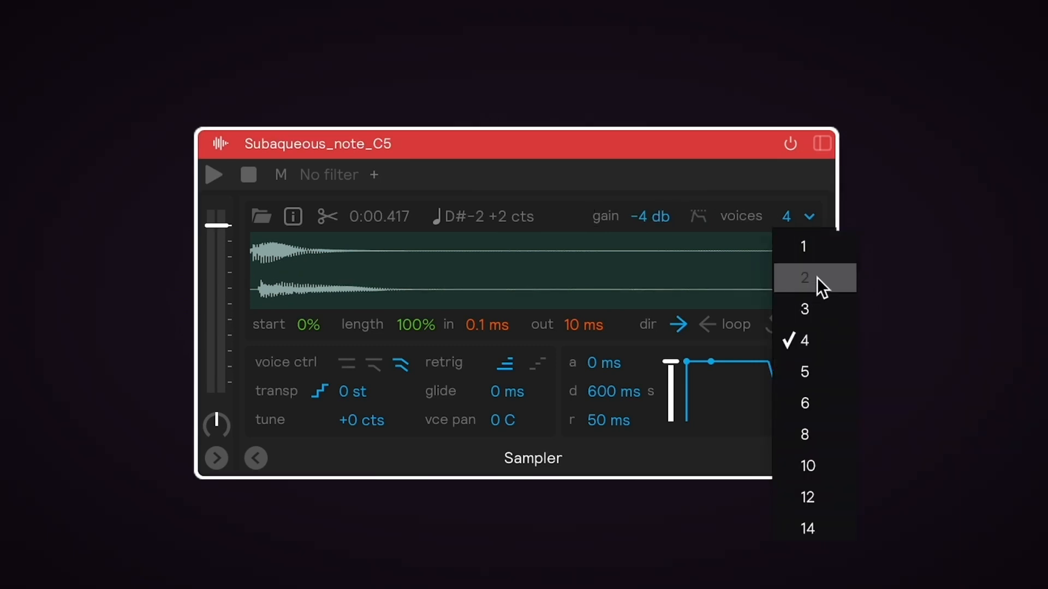
left_click(765, 186)
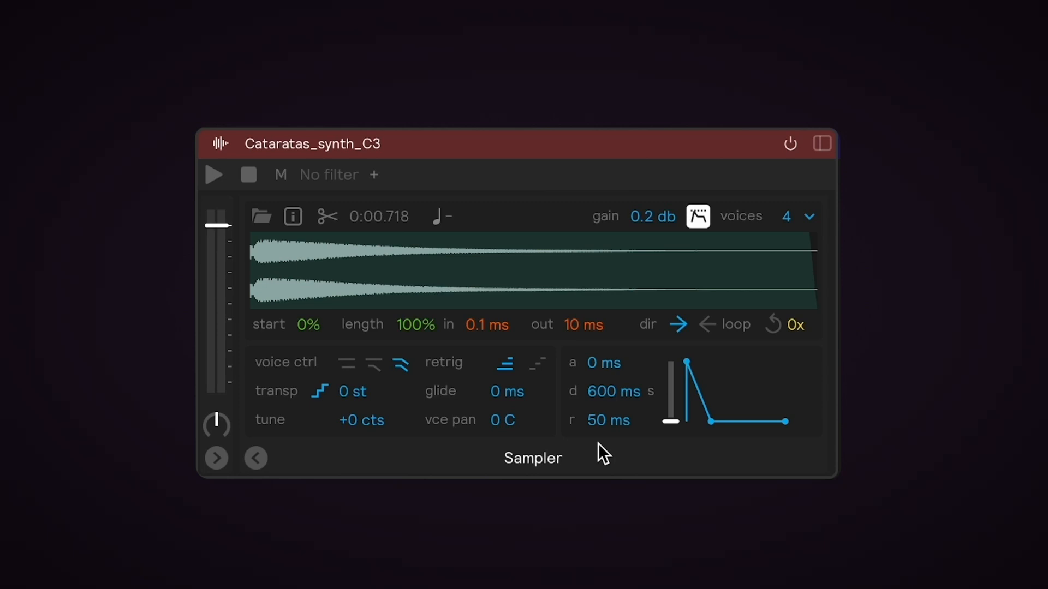
- Try different decay and attack times on the Cataratas_synth_C3 envelope, and reset them to 600 ms and 0 ms
mouse_move(702, 421)
left_mouse_down()
mouse_move(726, 360)
mouse_move(697, 422)
mouse_move(722, 423)
left_mouse_up()
double_click(615, 394)
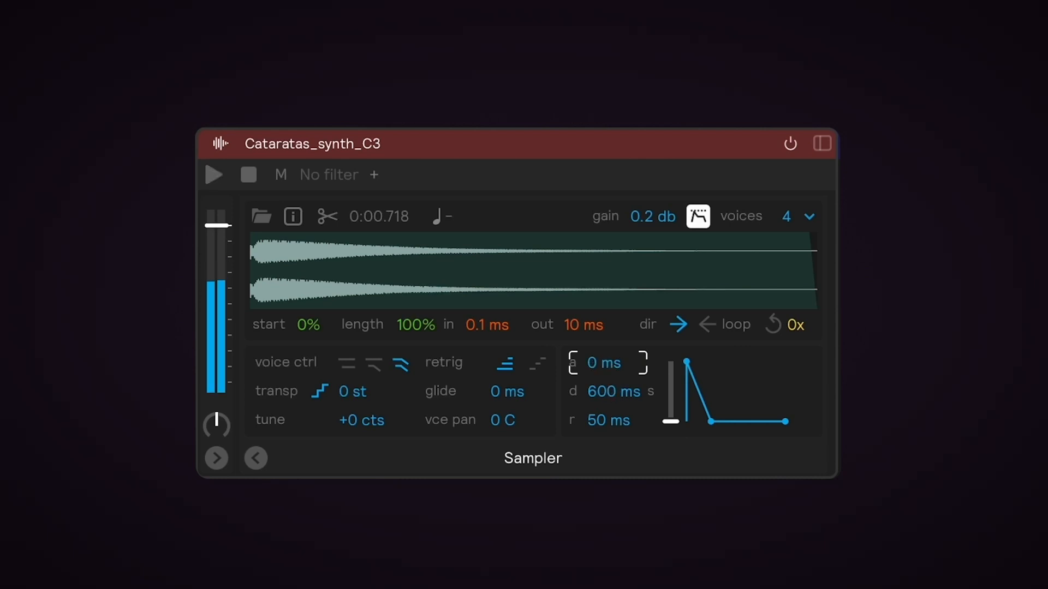
left_click_drag(609, 371, 609, 349)
double_click(608, 369)
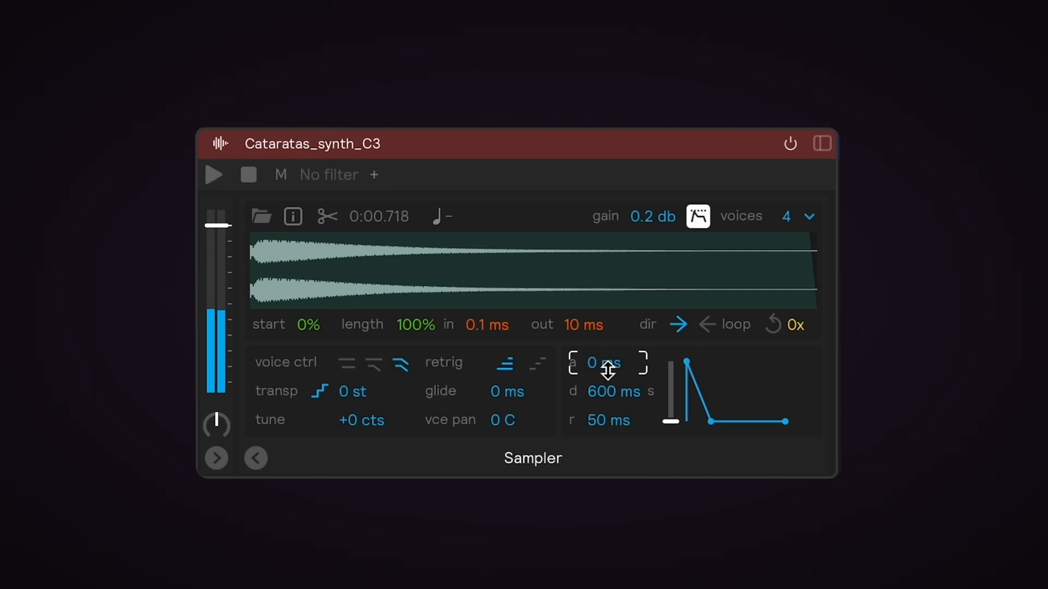
- Try longer fade-in and fade-out times on the Cataratas_synth_C3 sample, and reset them to 0.1 ms and 10 ms
left_click_drag(478, 328, 477, 283)
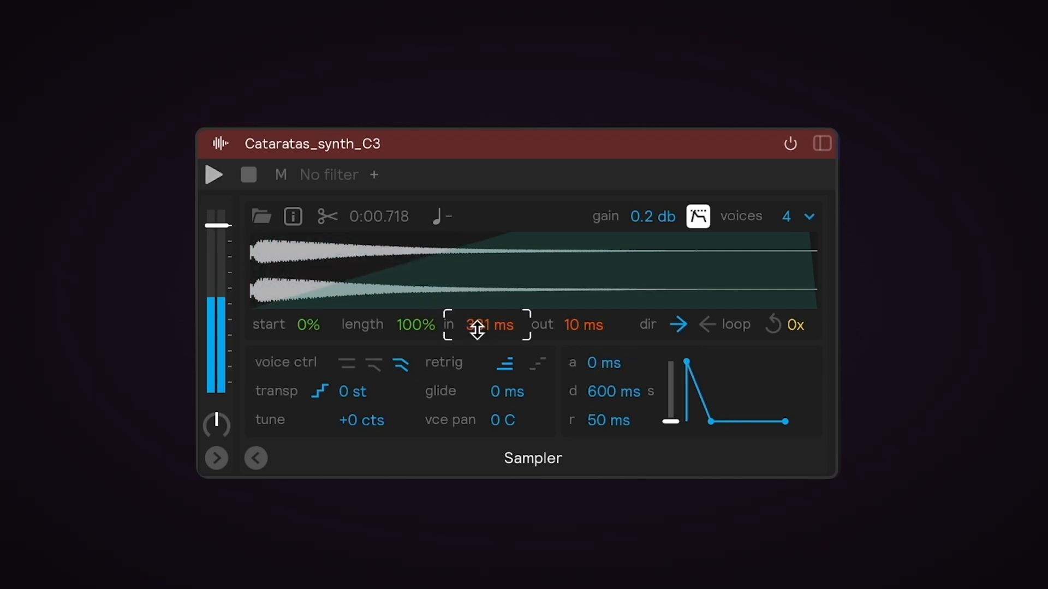
double_click(478, 329)
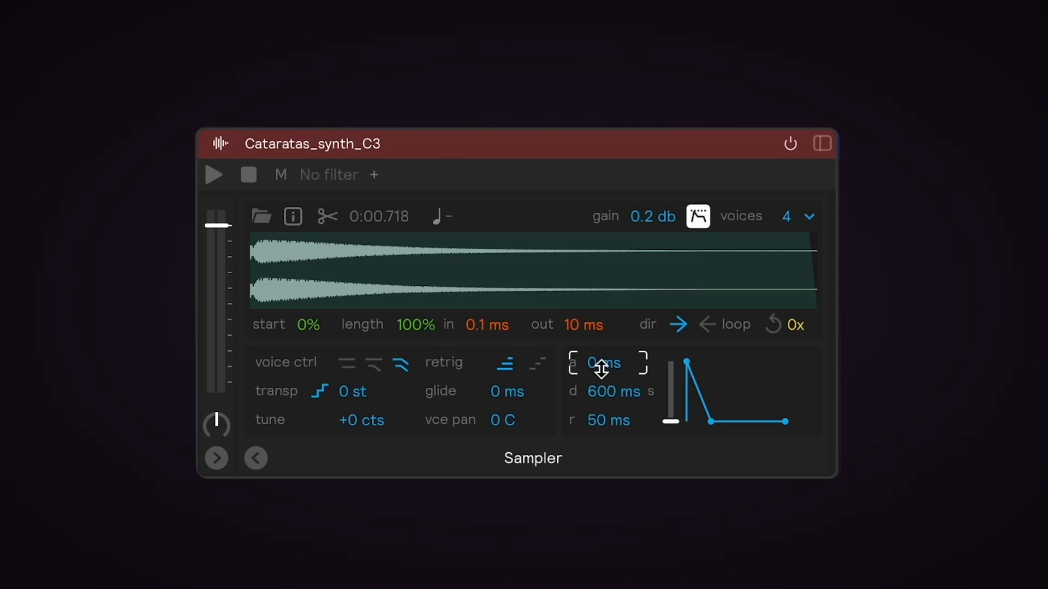
mouse_move(580, 325)
left_mouse_down()
mouse_move(580, 262)
mouse_move(580, 360)
left_mouse_up()
double_click(580, 326)
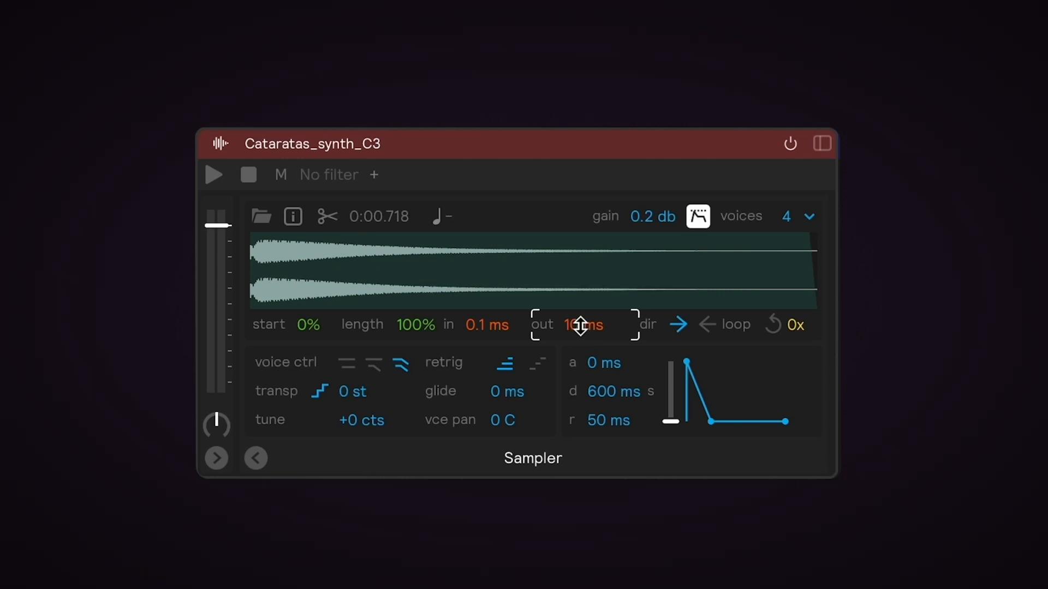
mouse_move(497, 330)
left_mouse_down()
mouse_move(497, 284)
mouse_move(496, 338)
left_mouse_up()
mouse_move(418, 319)
left_mouse_down()
mouse_move(418, 340)
mouse_move(418, 316)
left_mouse_up()
- Set the Cataratas_synth_C3 envelope to a 12.4 ms attack and 37.9 ms decay, with sustain at its maximum
left_click_drag(605, 366, 602, 428)
left_click_drag(605, 363, 606, 343)
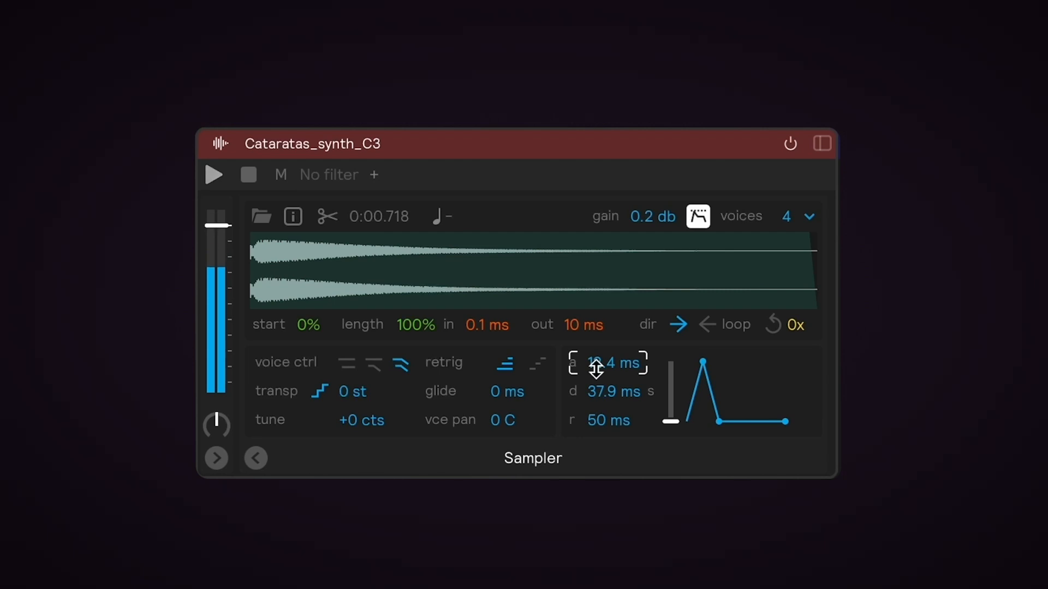
mouse_move(667, 424)
left_click_drag(666, 424, 667, 328)
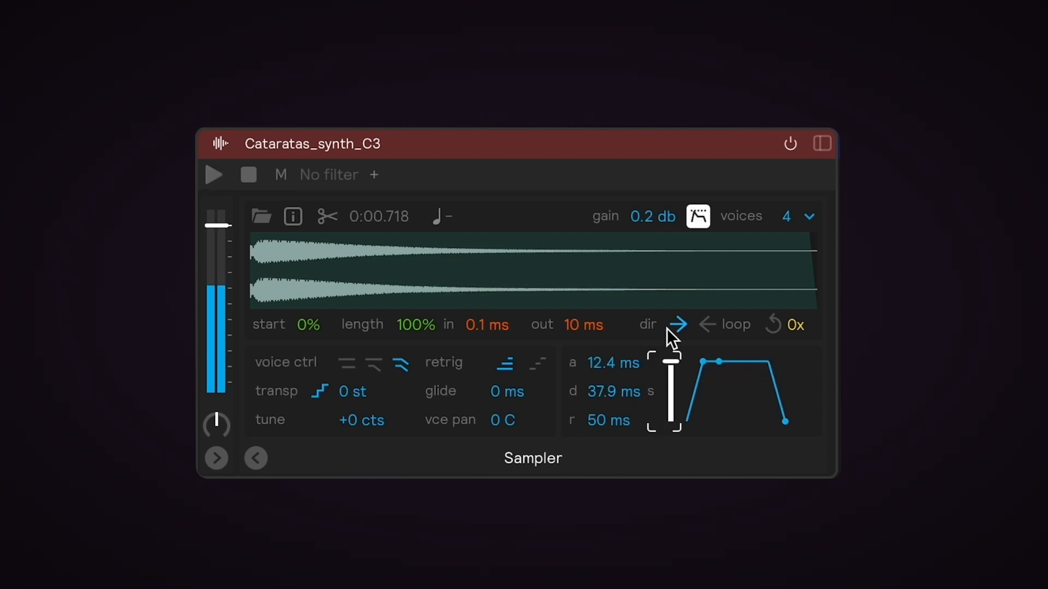
left_click_drag(817, 340, 816, 382)
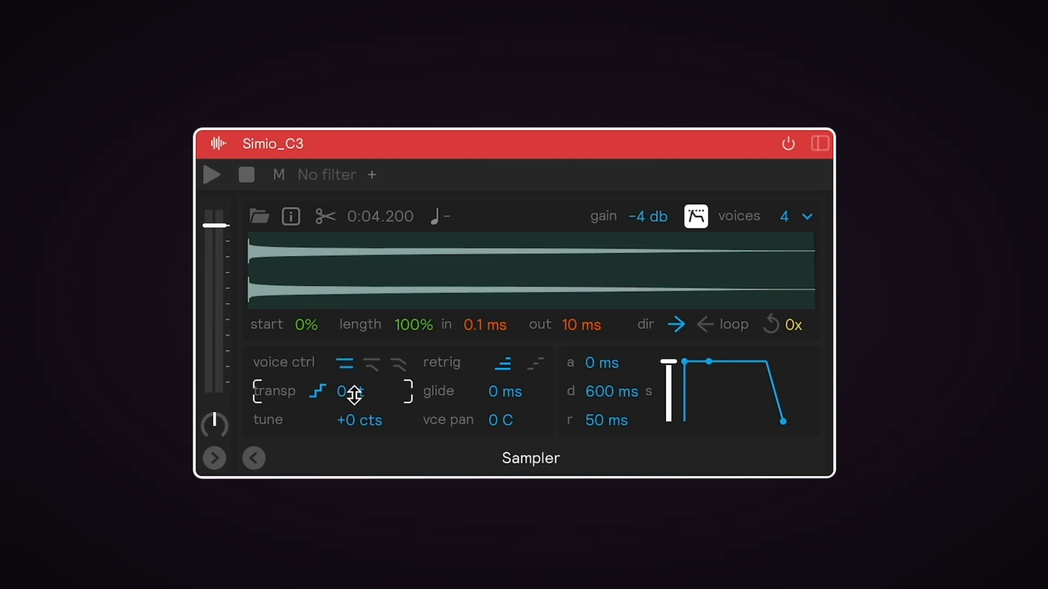
- Try transposing Simio_C3 up to 11 st and down to -8 st, and reset the transposition to 0 st
scroll(354, 394, "up", 11)
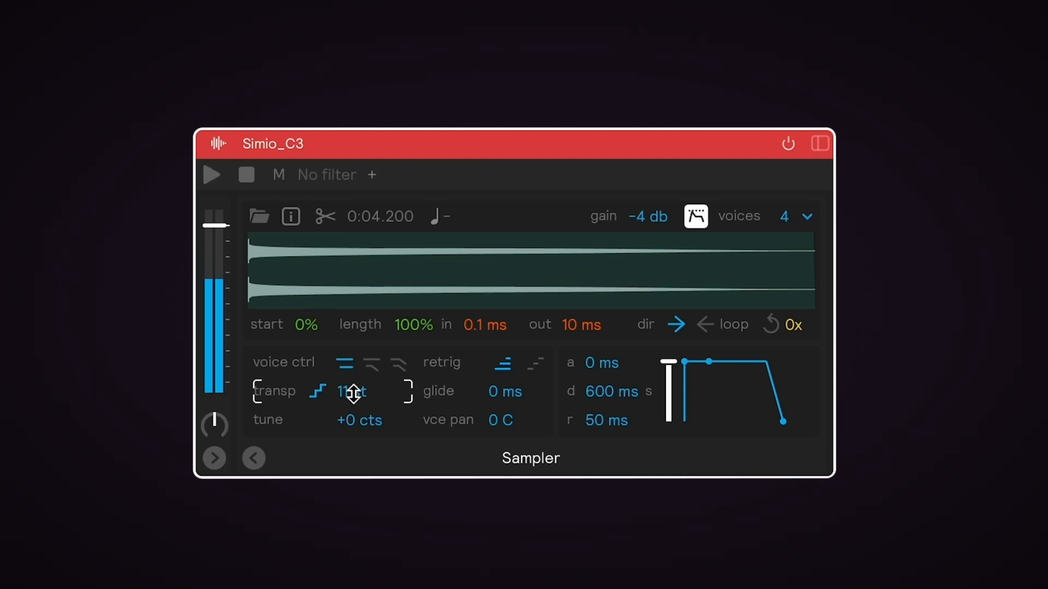
scroll(354, 394, "down", 8)
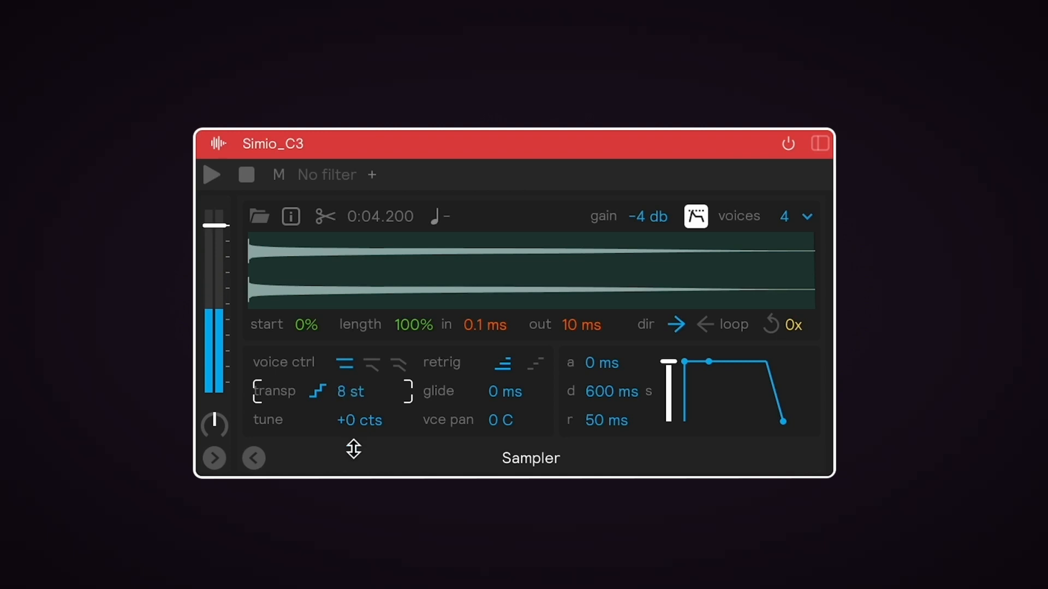
scroll(354, 393, "down", 11)
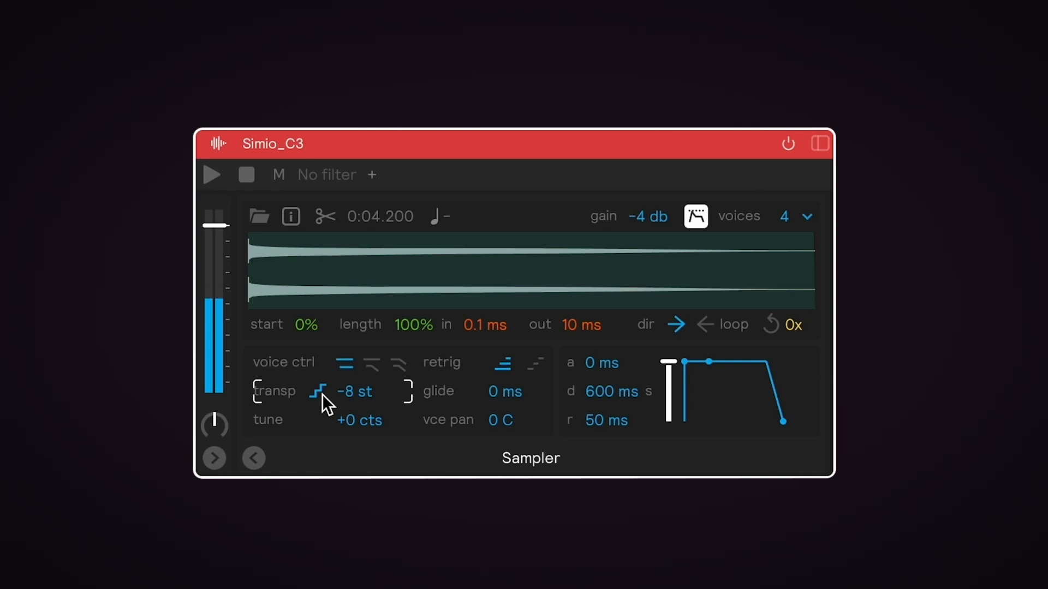
double_click(352, 392)
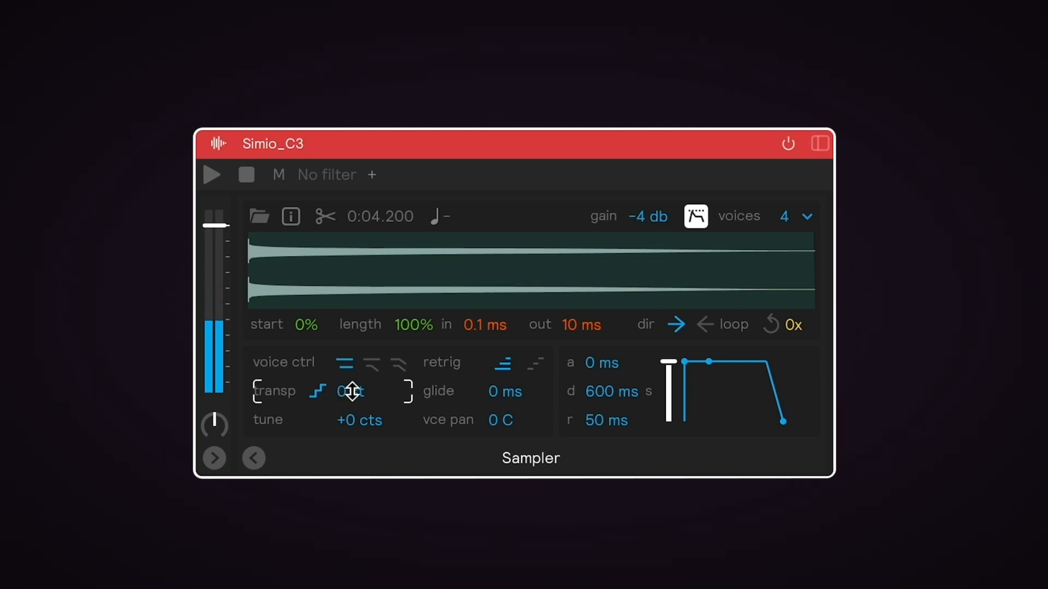
- Turn off semitone quantization for the Simio_C3 transpose, and try transpose changes and +100 cts of tuning, resetting both to 0
left_click(318, 393)
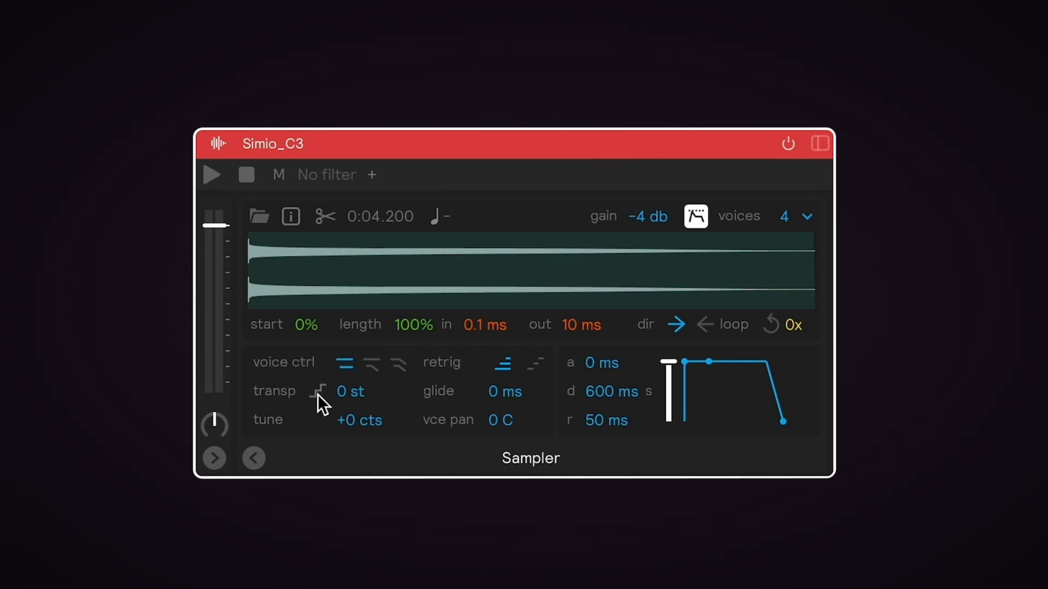
left_click_drag(355, 393, 355, 319)
double_click(356, 393)
left_click_drag(373, 423, 373, 421)
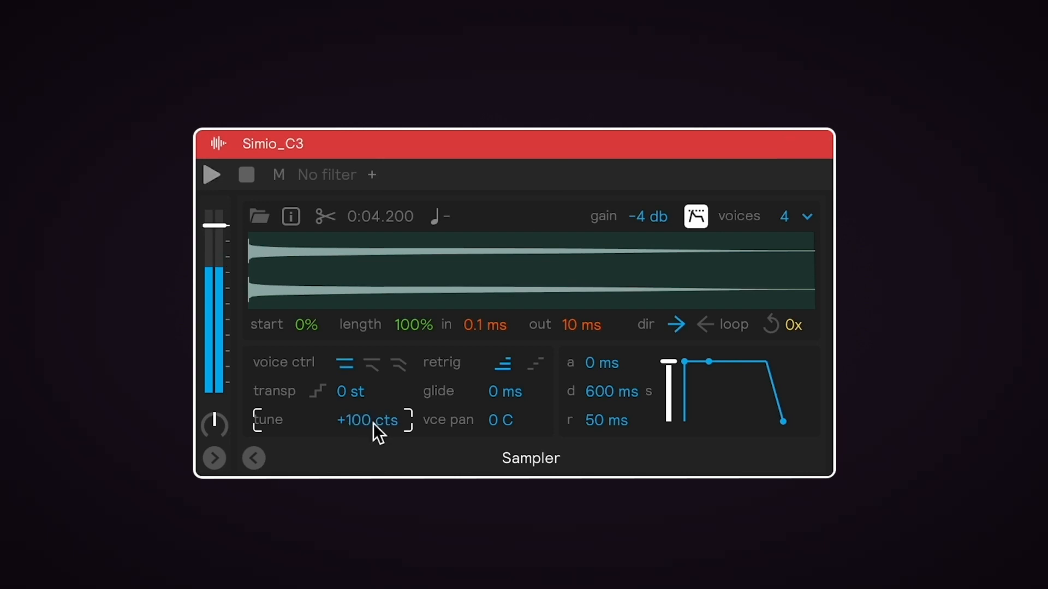
double_click(372, 424)
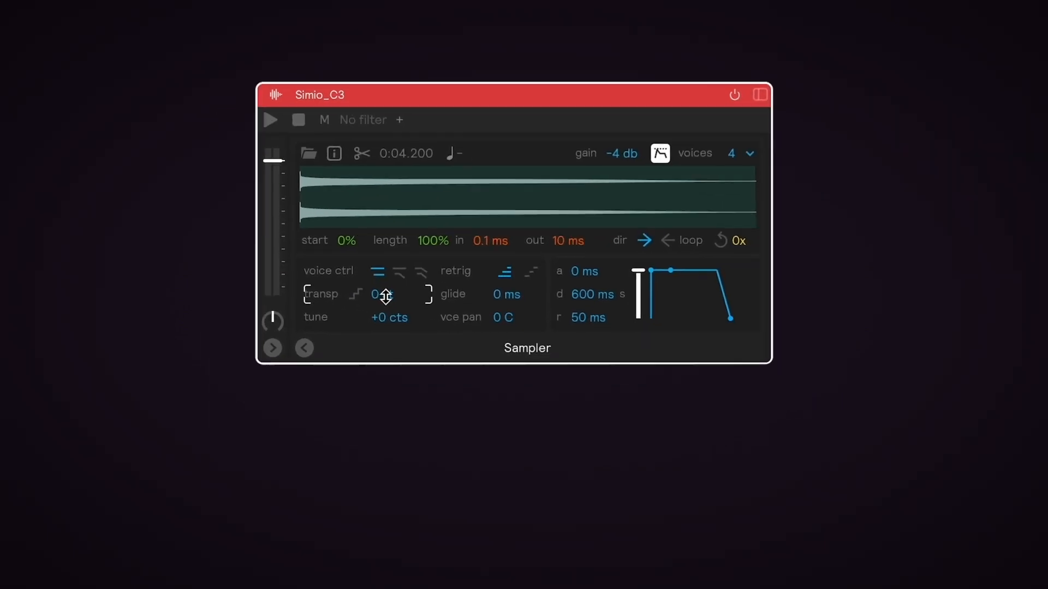
- Assign an LFO to the Simio_C3 transpose with a rate of 0.30 Hz, and narrow its range from both ends
right_click(405, 234)
mouse_move(406, 240)
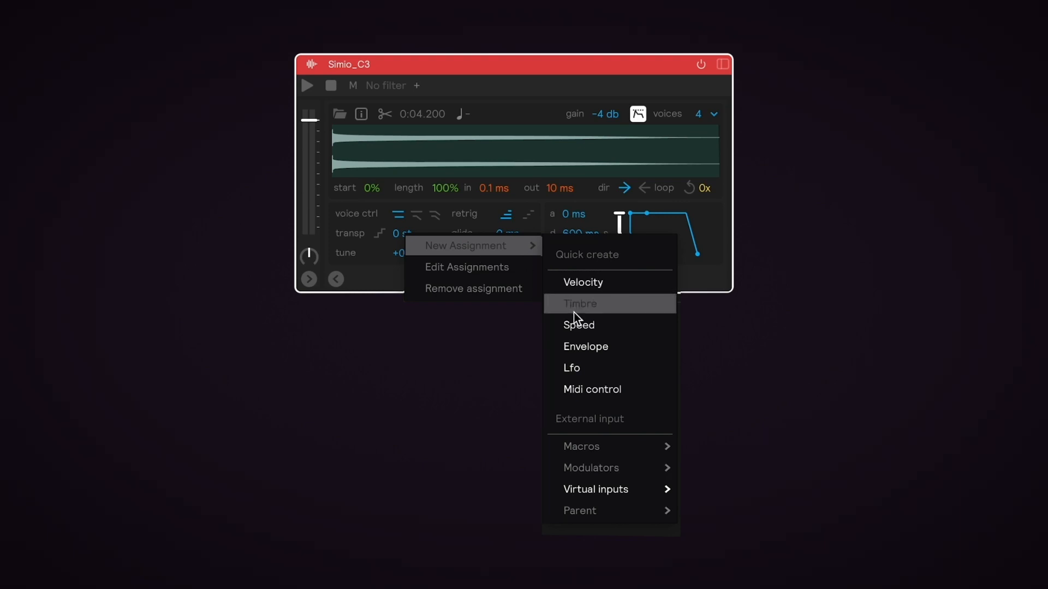
left_click(575, 368)
mouse_move(427, 315)
left_click_drag(427, 315, 424, 329)
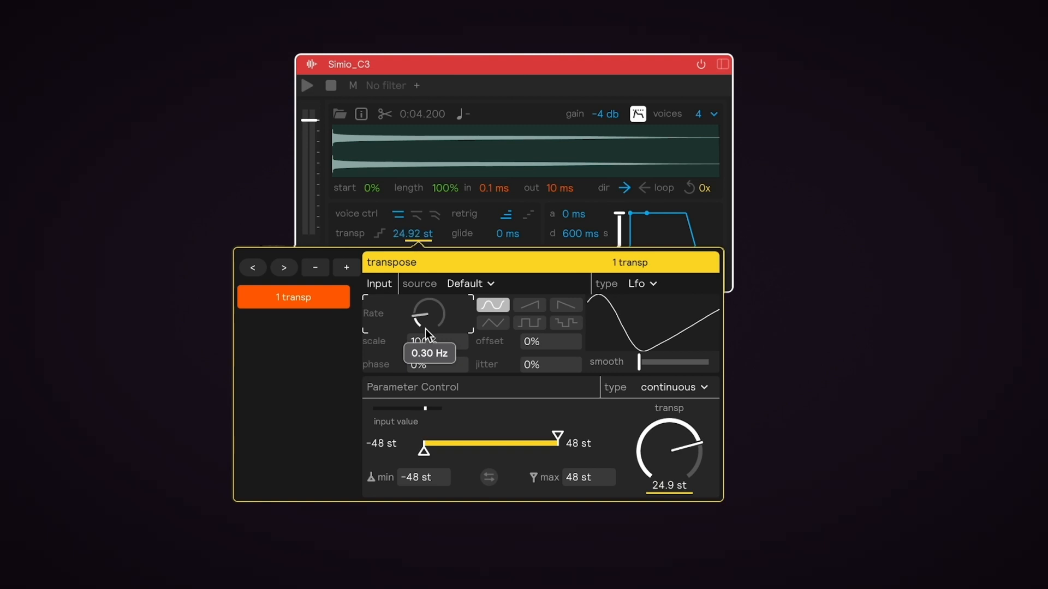
left_click_drag(424, 452, 457, 450)
left_click_drag(554, 437, 522, 438)
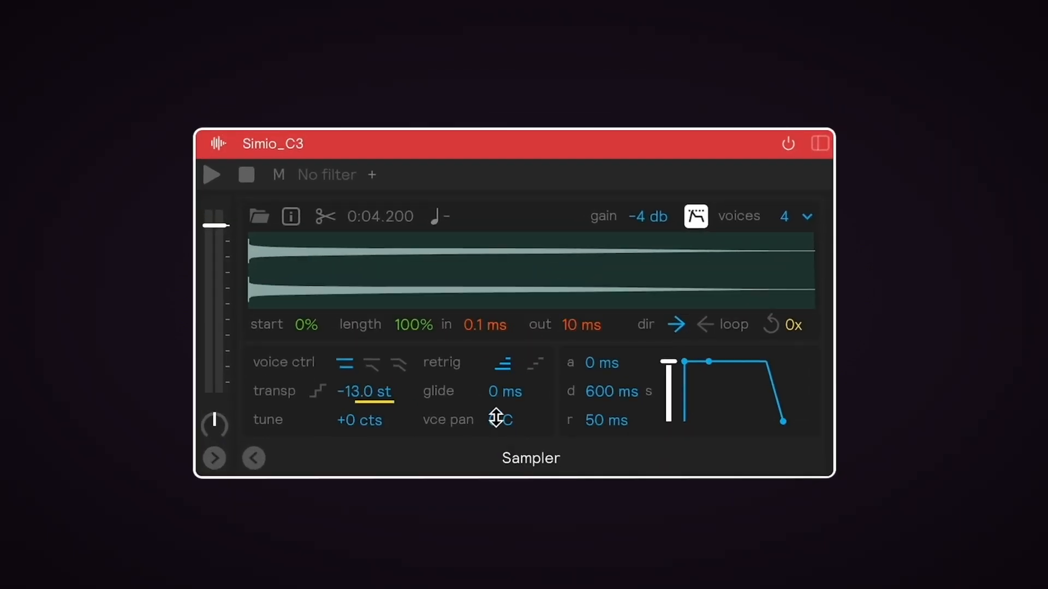
- Try the second retrigger mode on the Simio_C3 sampler, and return to the first mode
left_click(506, 369)
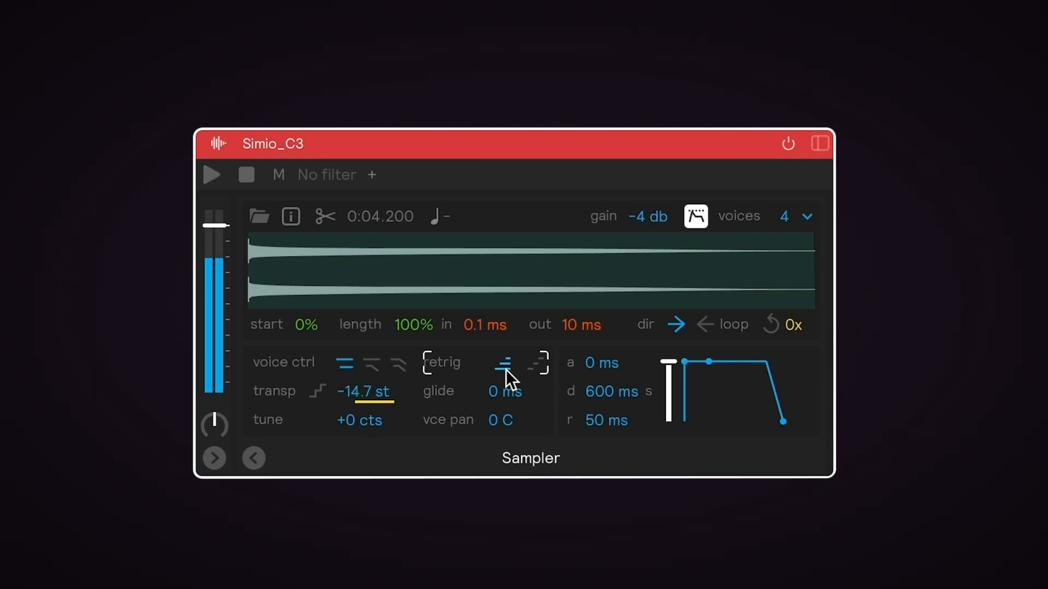
left_click(534, 368)
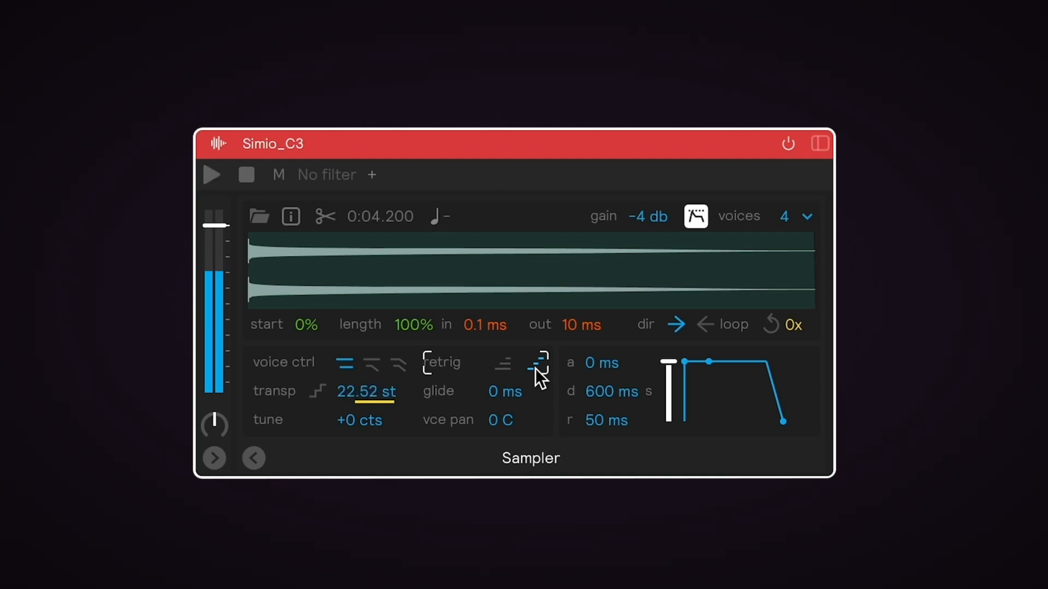
left_click(504, 366)
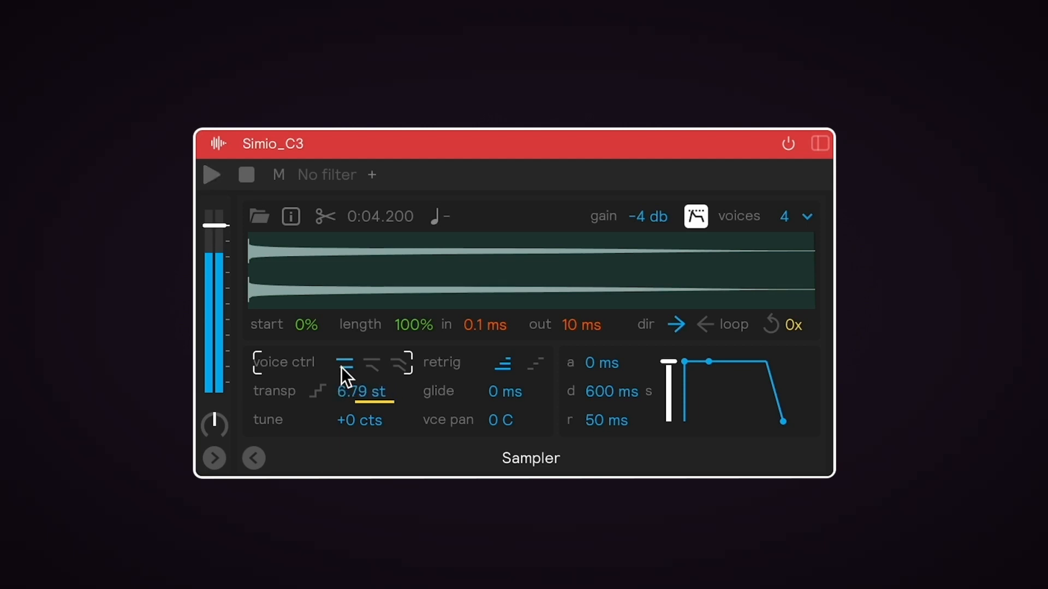
- Try the second and third voice control modes on the Simio_C3 sampler, and return to the first mode
left_click(374, 365)
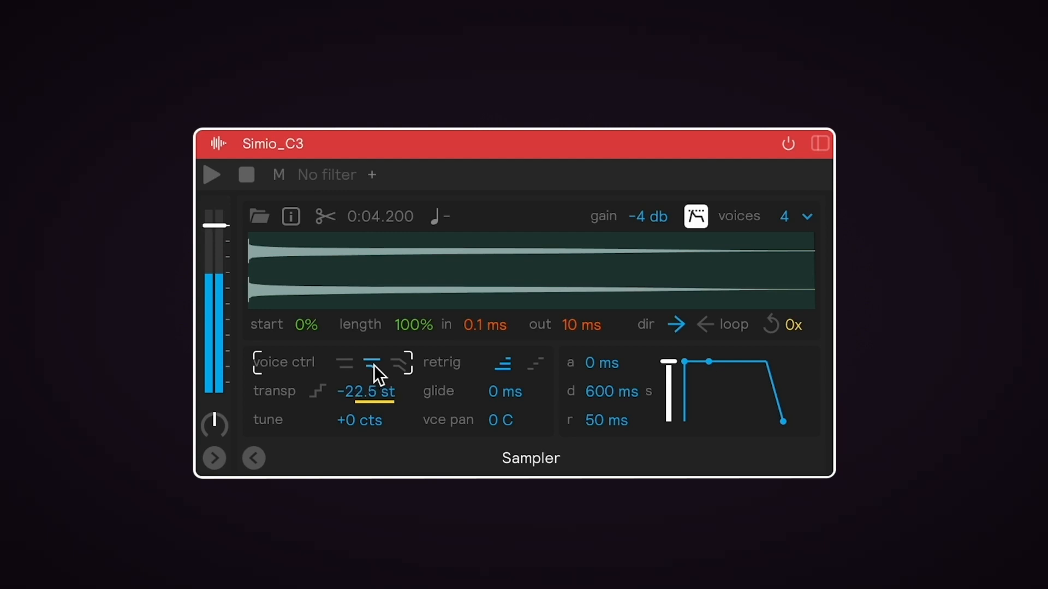
left_click(402, 364)
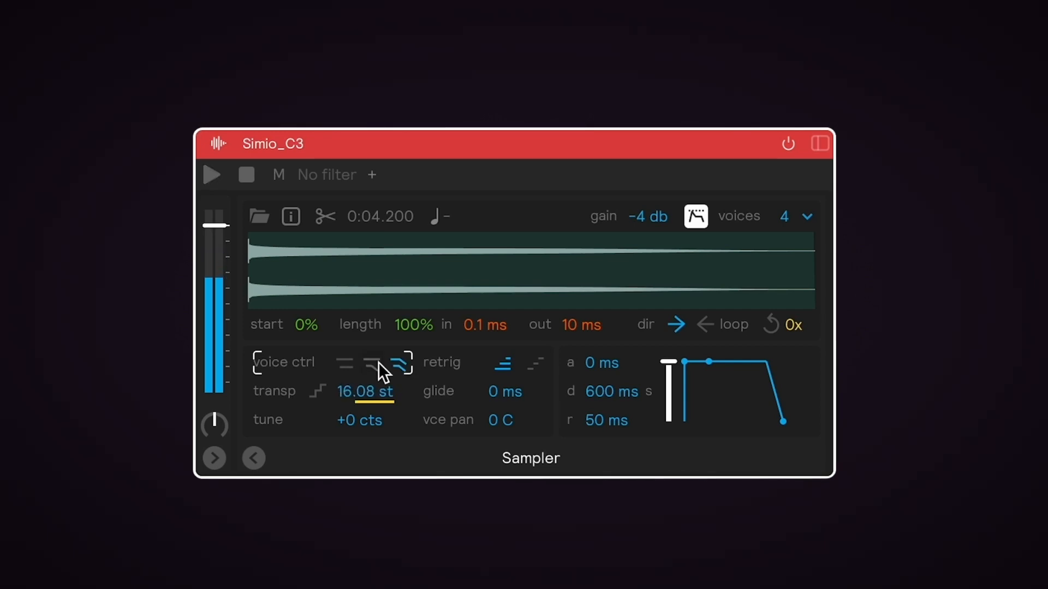
left_click(344, 362)
- Remove the LFO assignment from the Simio_C3 transpose and turn semitone quantization back on
right_click(340, 365)
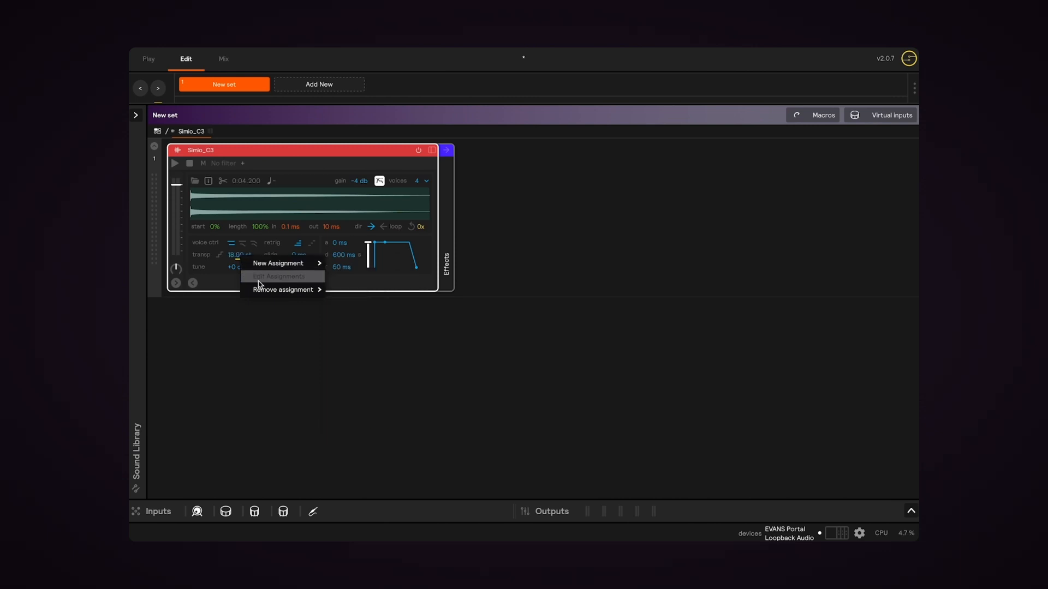
mouse_move(271, 291)
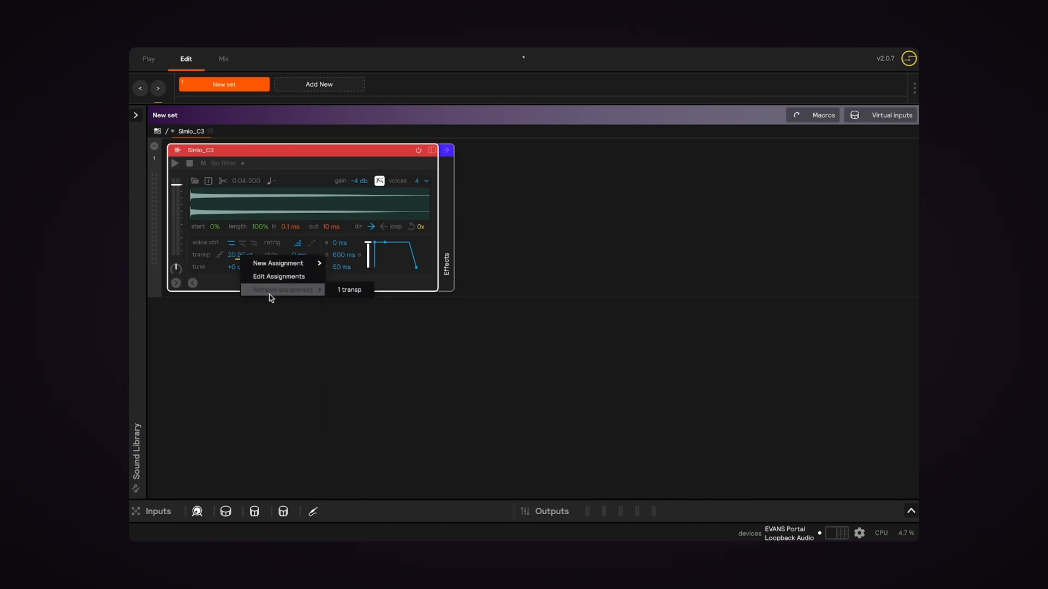
left_click(337, 291)
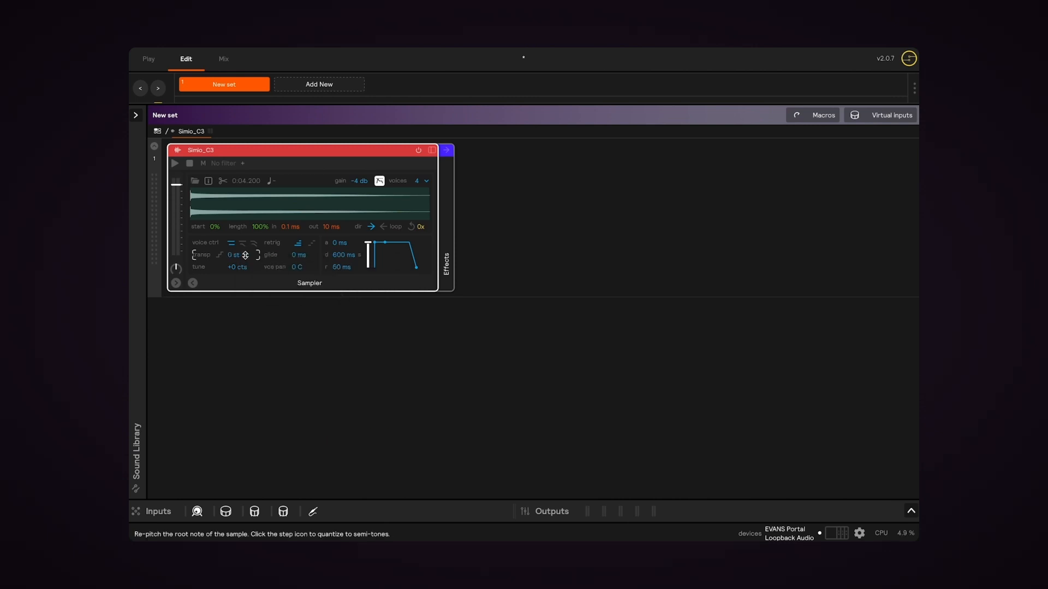
left_click(219, 255)
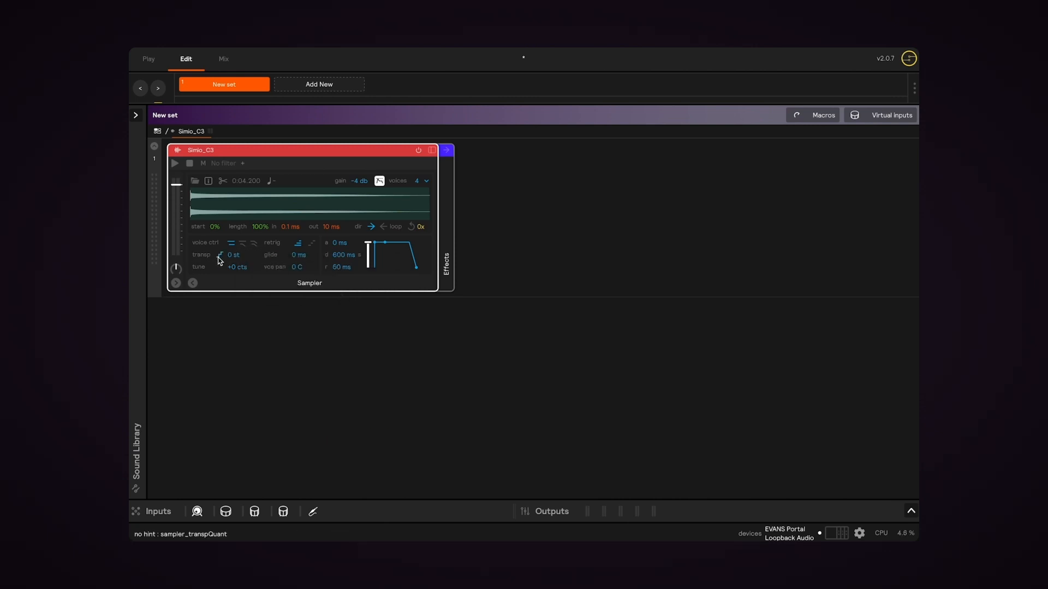
- Generate a Note controller from the Simio_C3 sampler and set its note preset to Minor
right_click(258, 156)
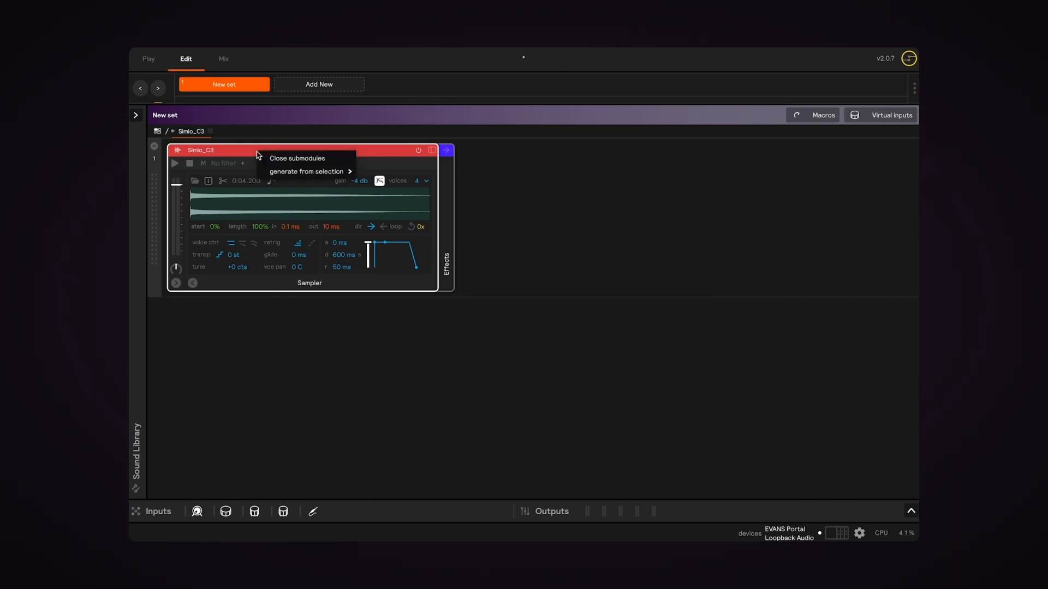
mouse_move(274, 171)
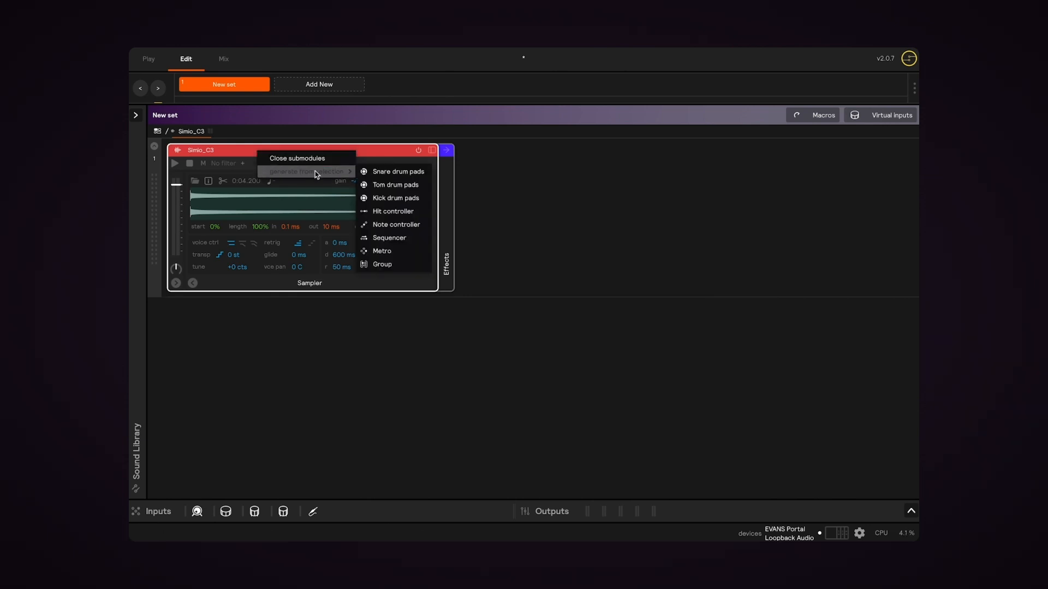
left_click(377, 225)
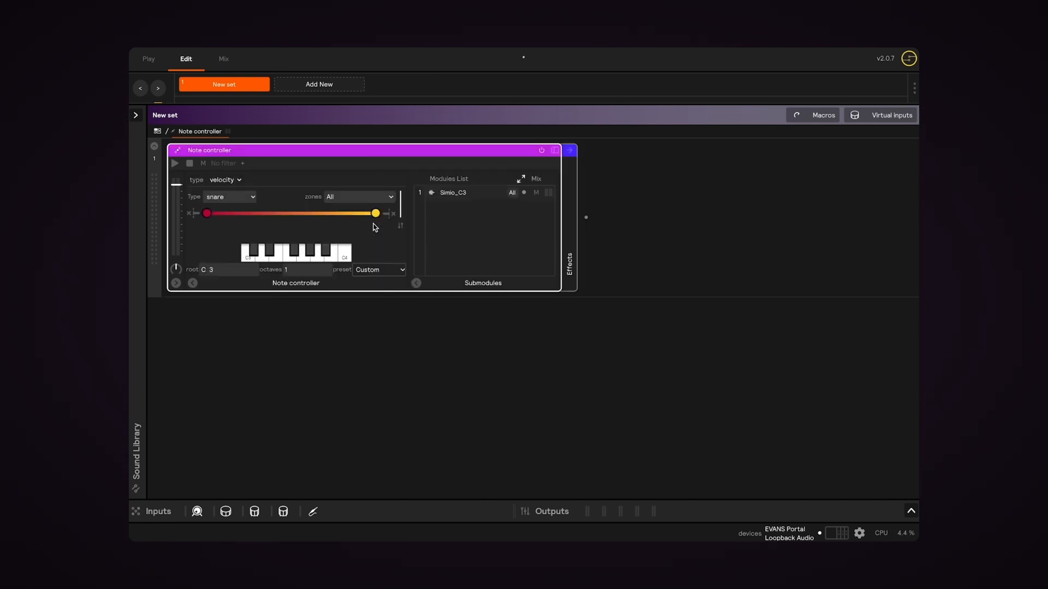
left_click(372, 271)
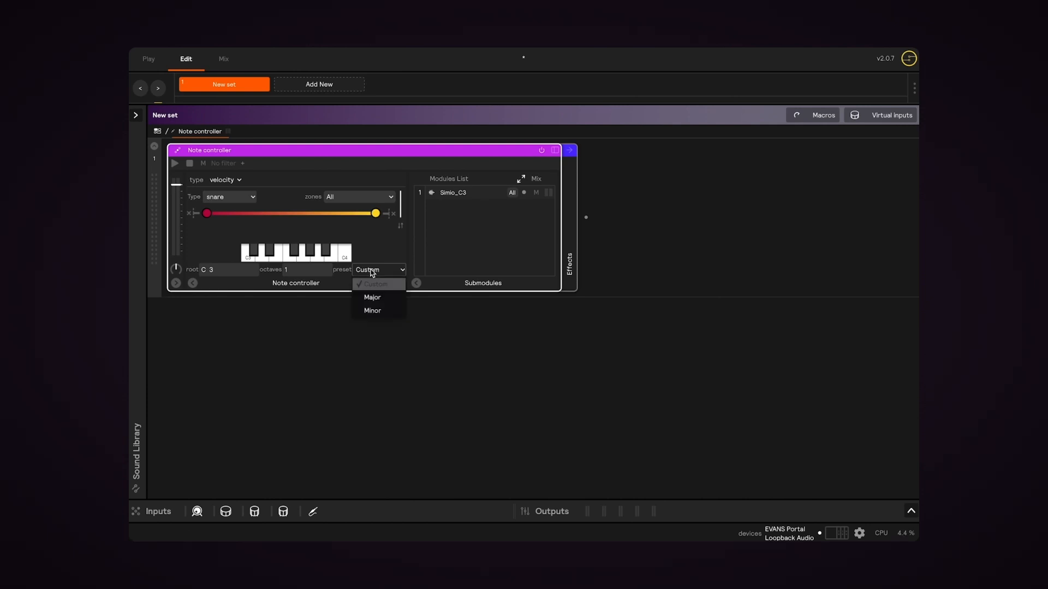
left_click(375, 311)
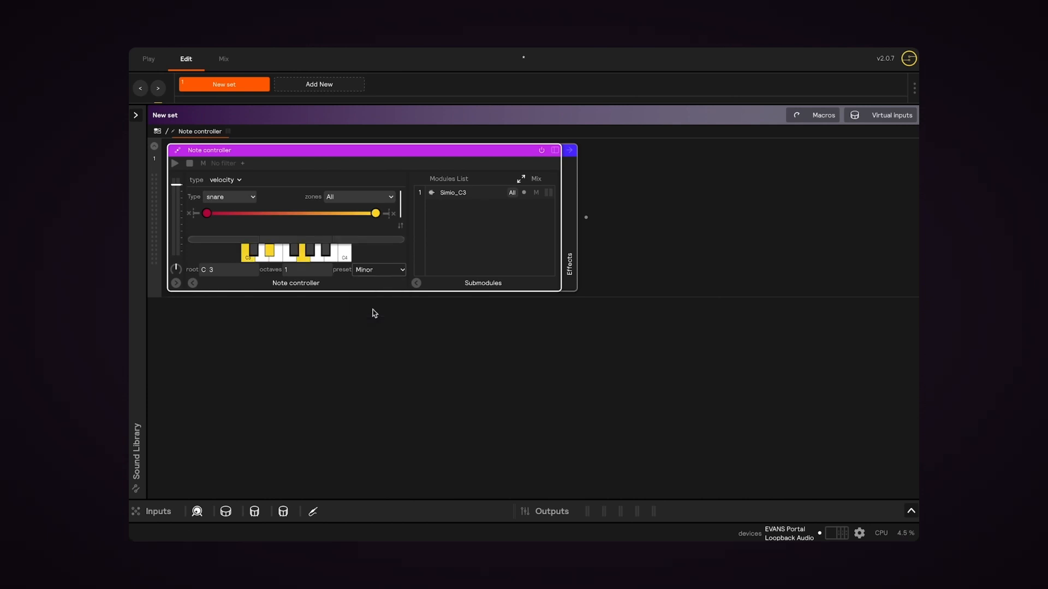
- Open the Simio_C3 submodule of the Note controller, and set the controller's octaves to 2
left_click(453, 193)
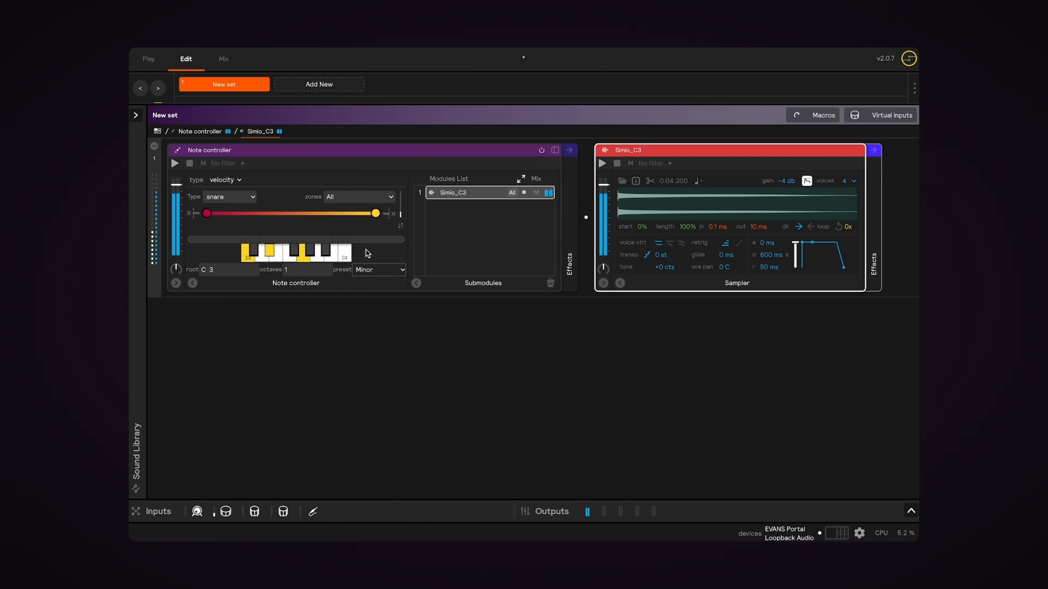
left_click_drag(290, 272, 291, 262)
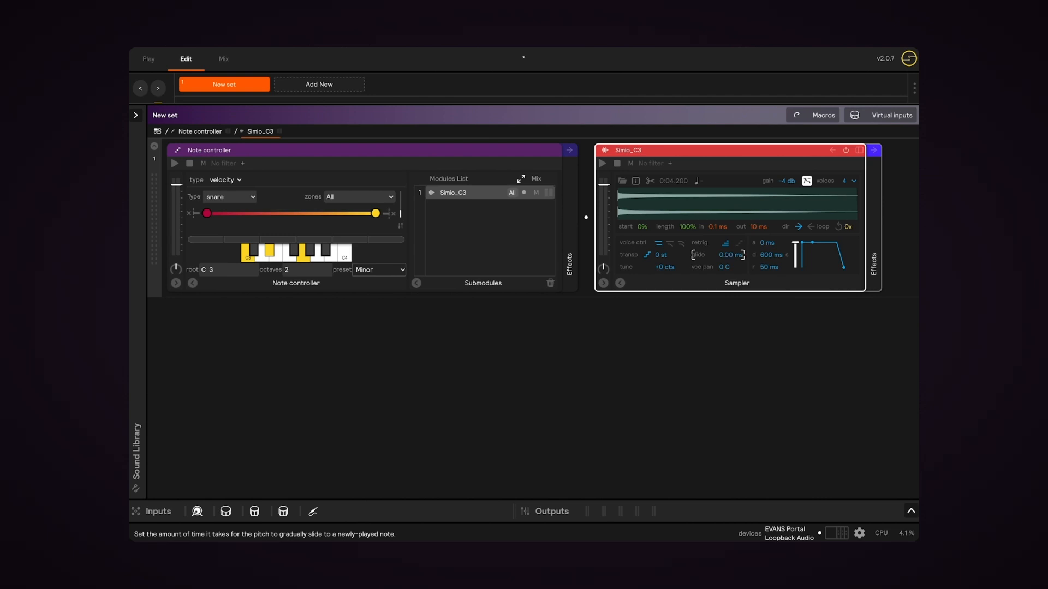
- Try a longer glide time on the Simio_C3 sampler, and reset it to 0 ms
left_click_drag(724, 257, 724, 218)
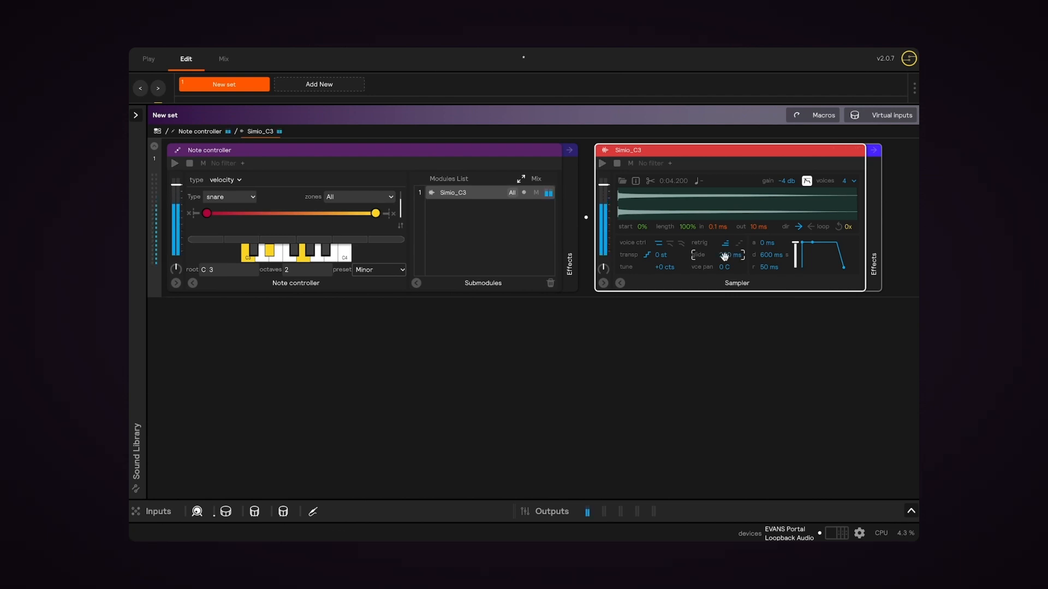
double_click(724, 256)
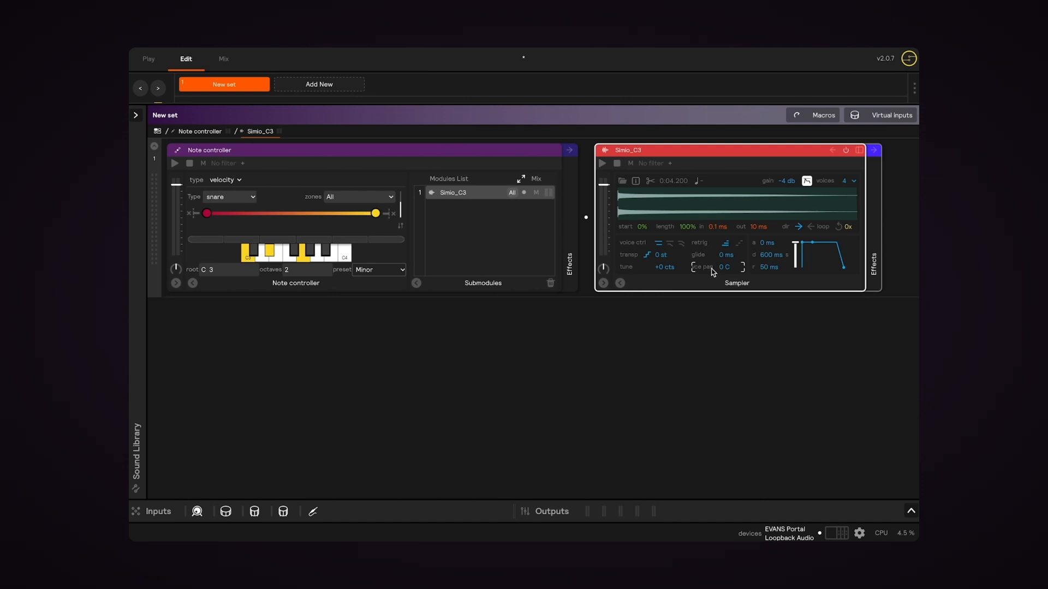
- Assign an LFO to the Simio_C3 sampler's voice pan and set its rate to about 0.43 Hz
right_click(709, 273)
mouse_move(687, 278)
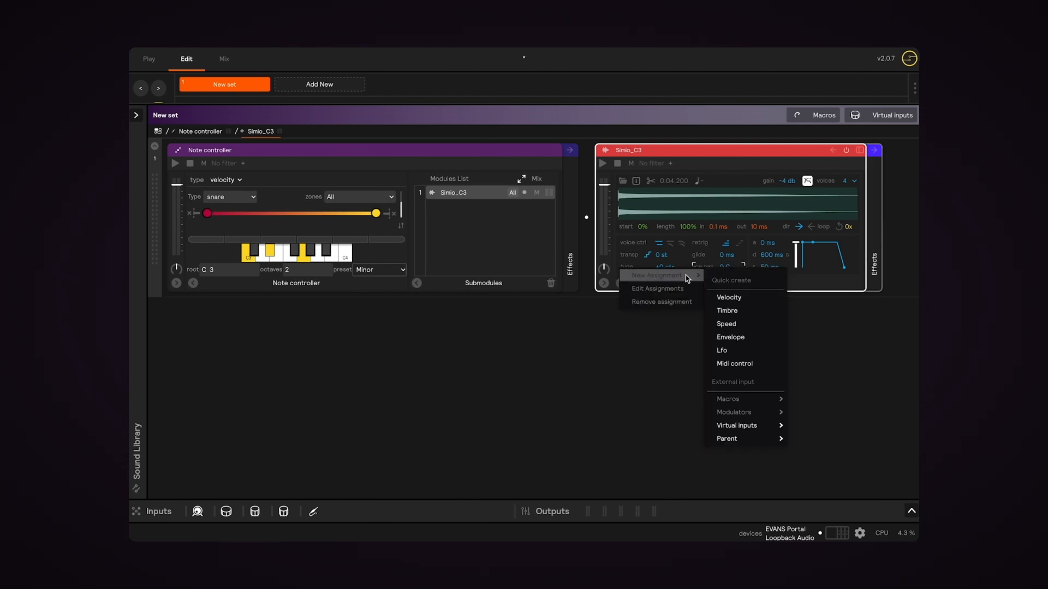
left_click(741, 349)
left_click_drag(701, 319, 701, 329)
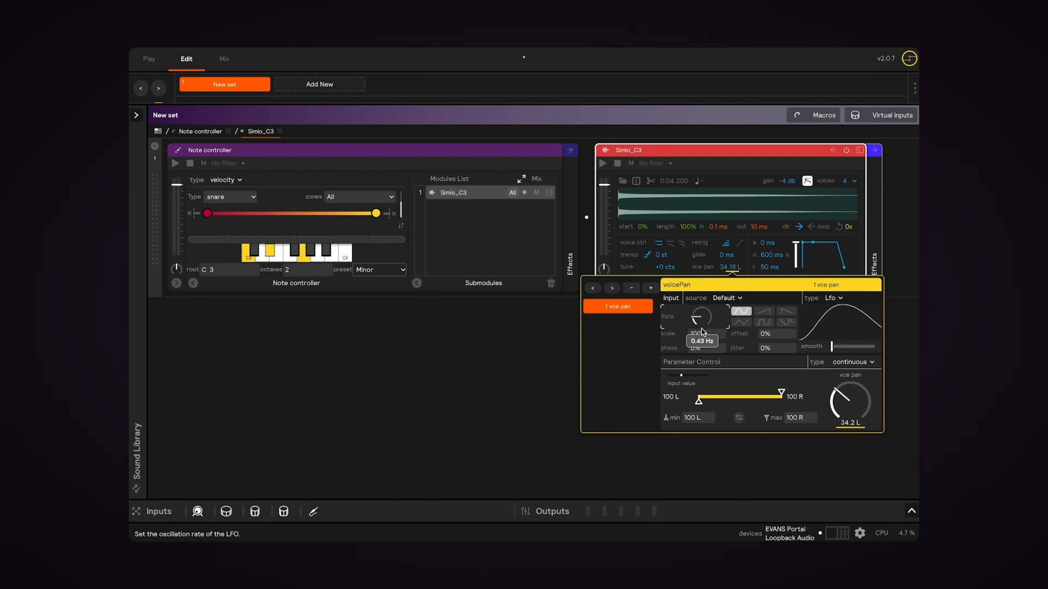
left_click(686, 267)
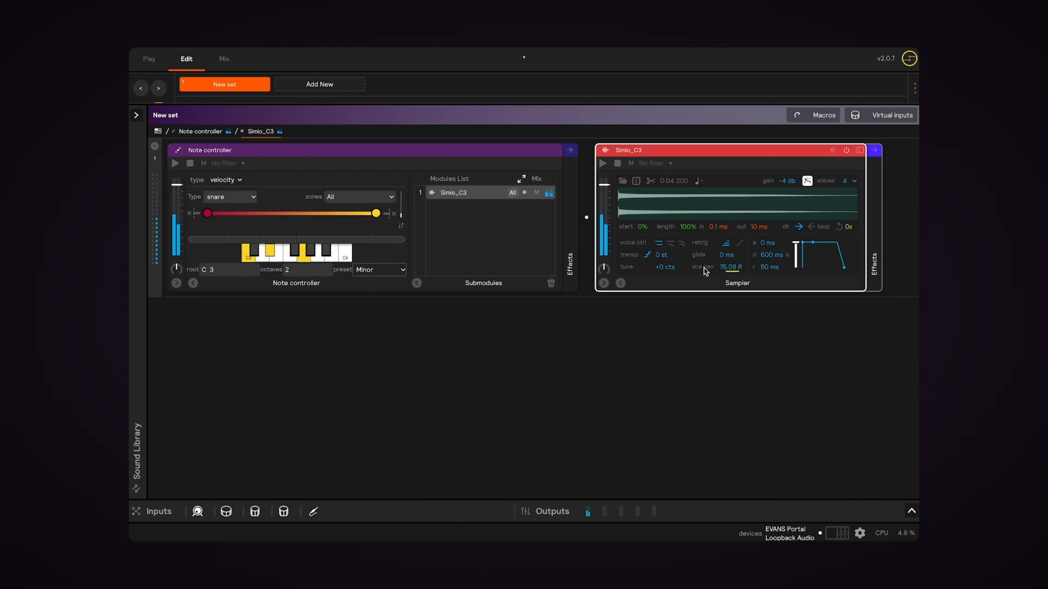
- Remove the LFO assignment from the Simio_C3 voice pan and reset the pan to center
right_click(702, 270)
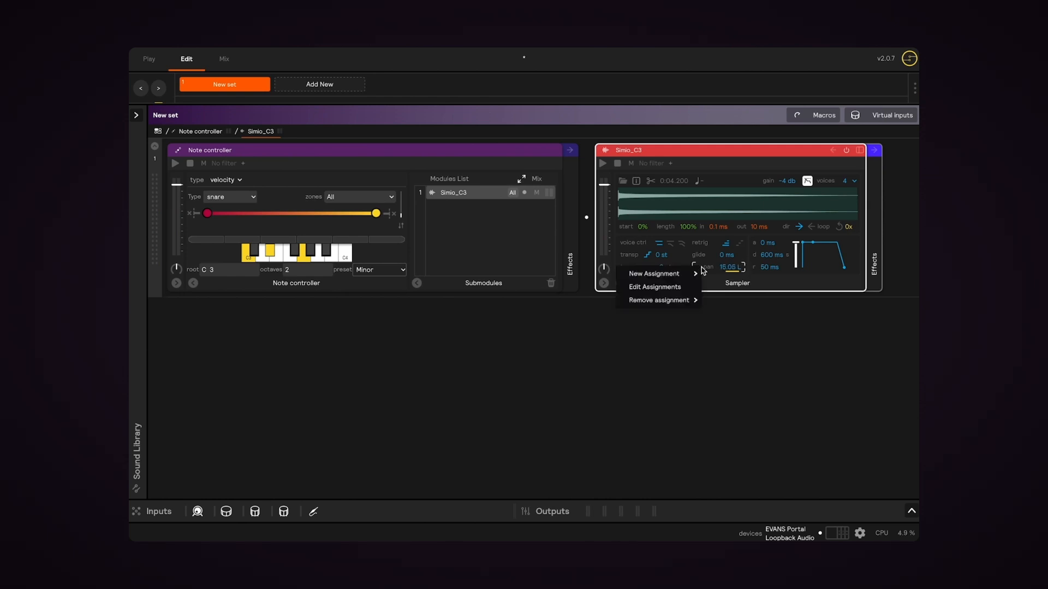
left_click(722, 301)
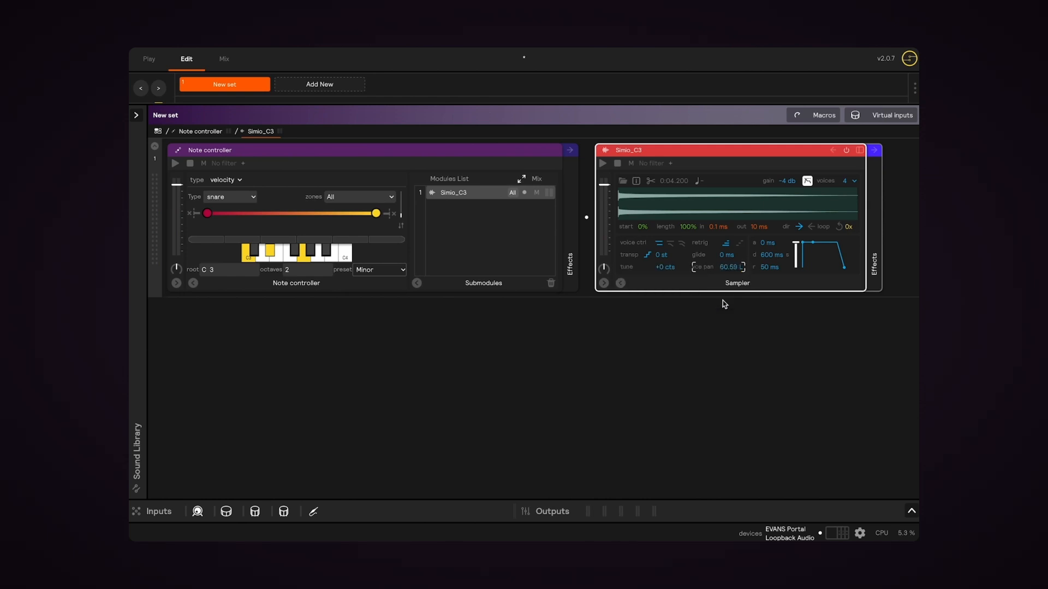
double_click(725, 267)
right_click(604, 269)
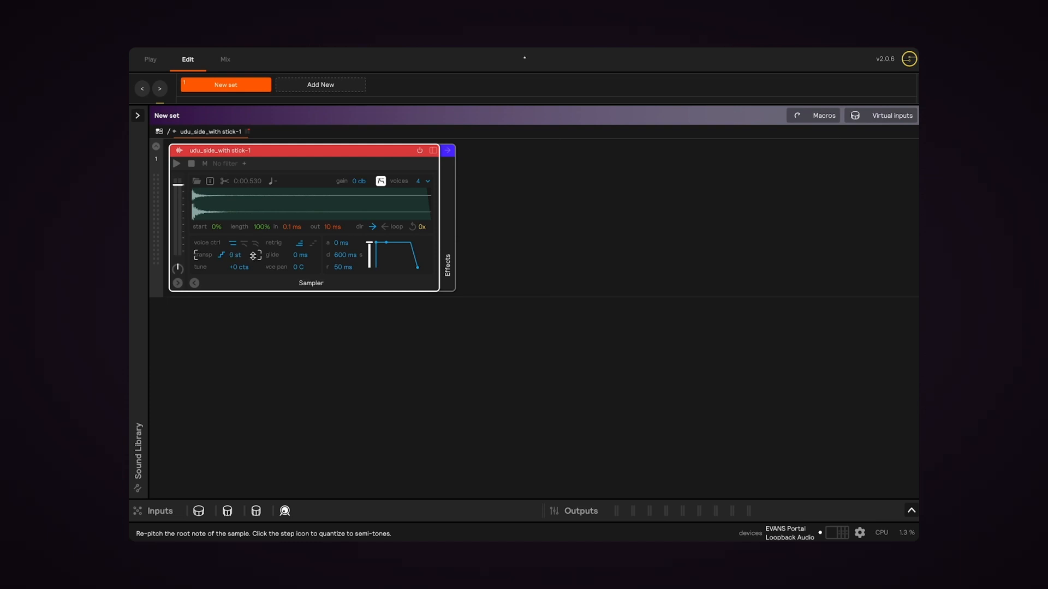
- Reset the udu_side_with stick-1 sampler's transpose to 0 st and assign velocity to it with a lower range maximum
left_click_drag(253, 256, 253, 256)
right_click(253, 256)
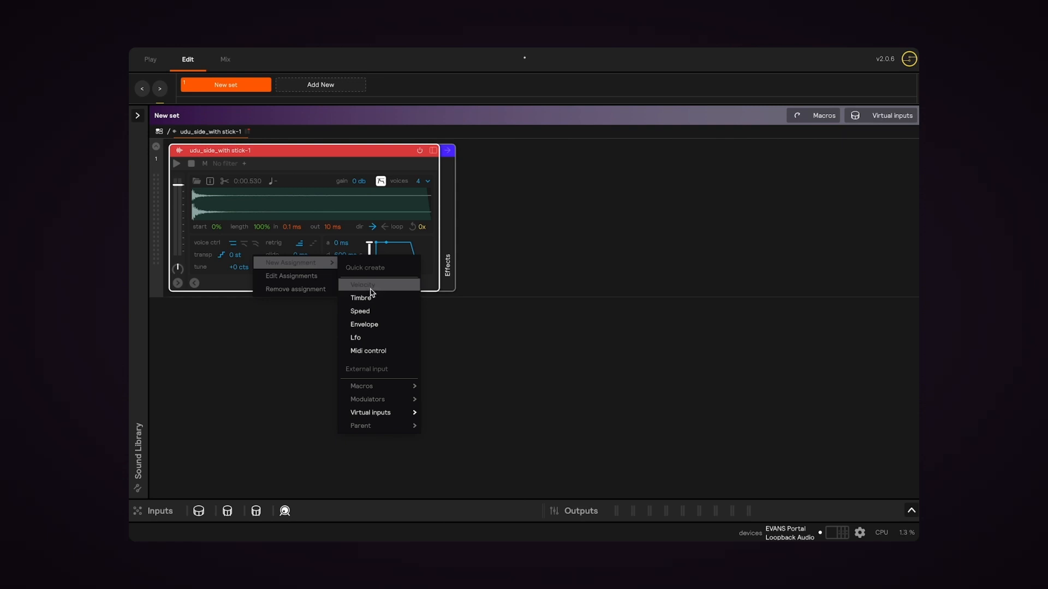
left_click(379, 345)
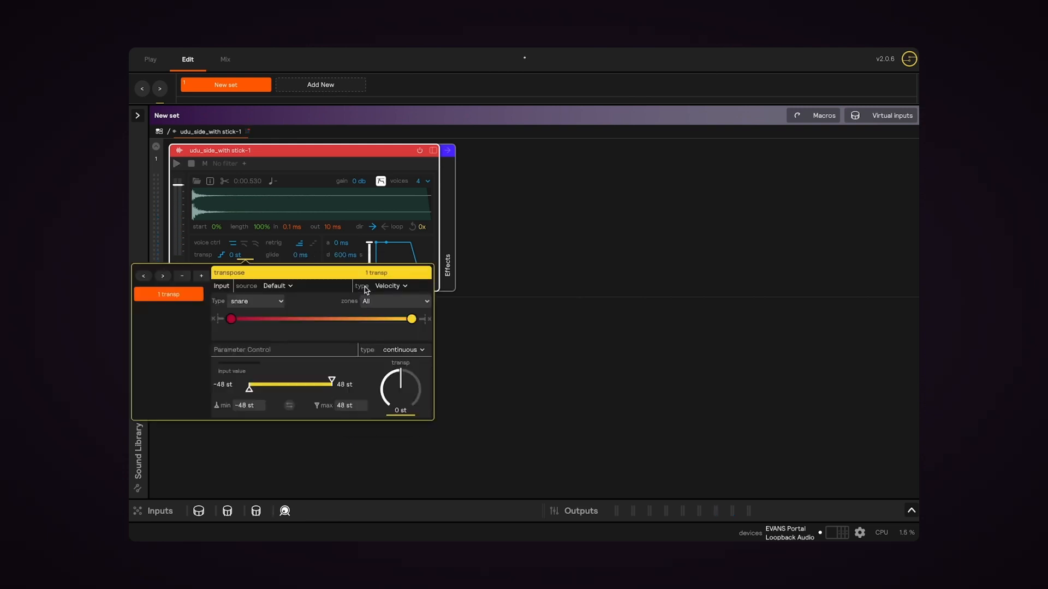
left_click_drag(332, 382, 279, 389)
left_click(461, 328)
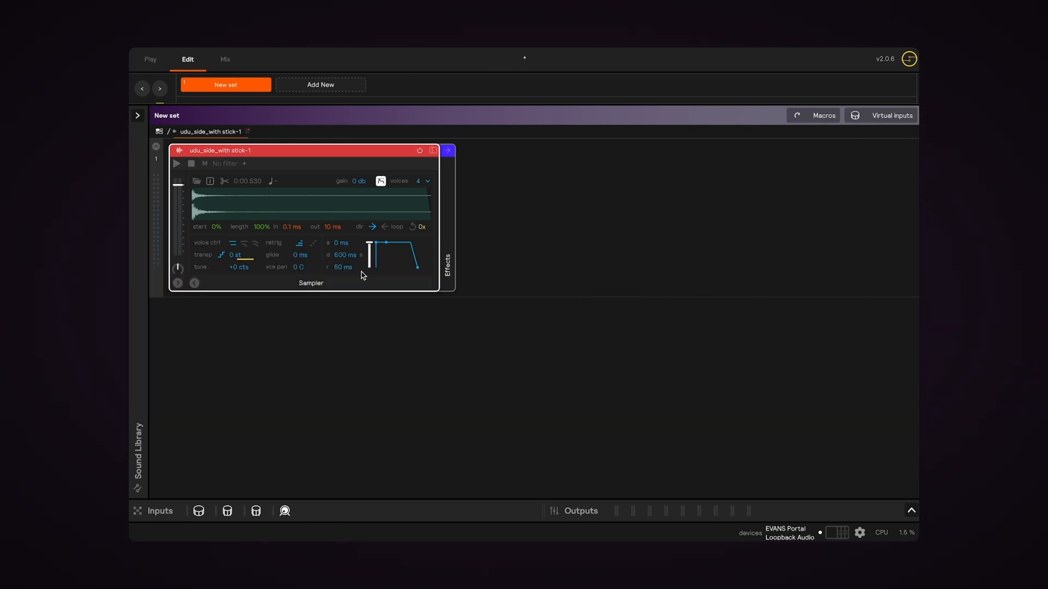
- Add a modulation assignment to the voice pan of the udu_side_with stick-1 sampler
right_click(297, 266)
mouse_move(339, 273)
left_click(496, 345)
- Assign speed to the sampler's playback length, with the range running from 7.4% to 100%
right_click(261, 228)
mouse_move(306, 234)
left_click(362, 284)
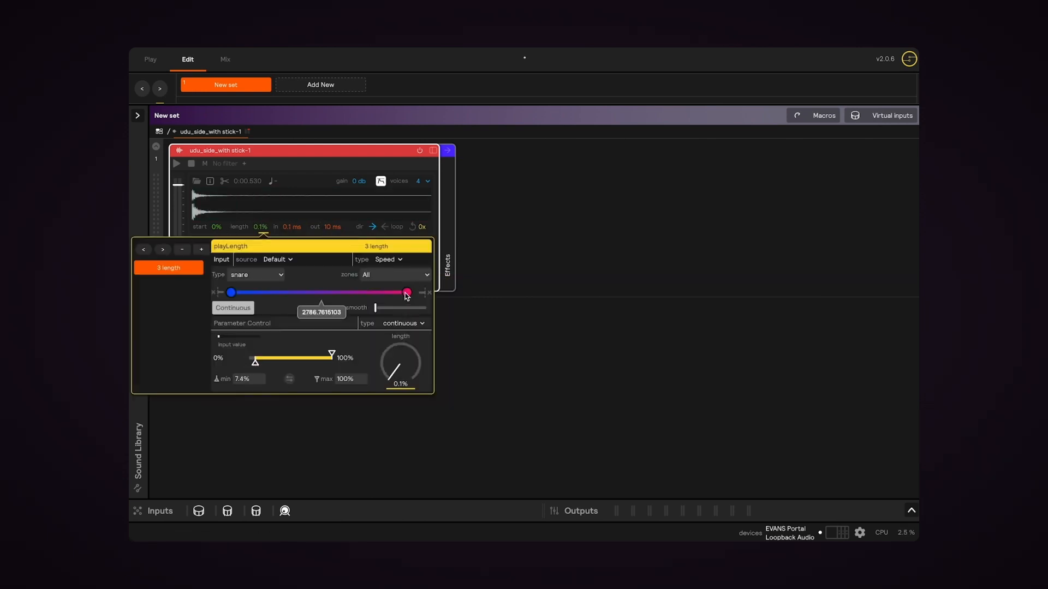
left_click(489, 321)
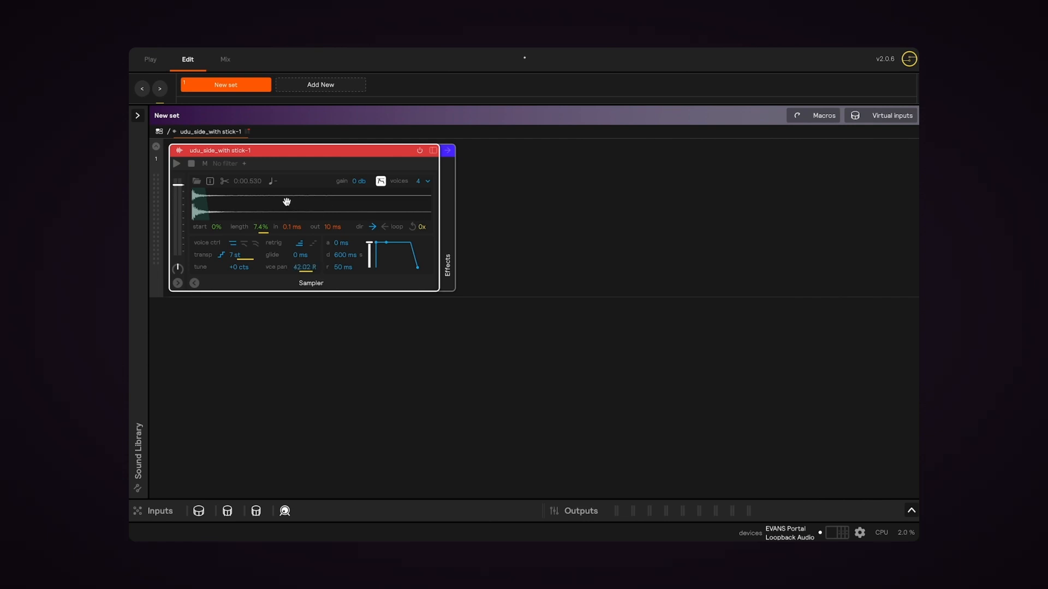
- Audition the Gemini chord5 sample in the Sound Library and load it into the sampler in place of the udu sample
left_click(137, 117)
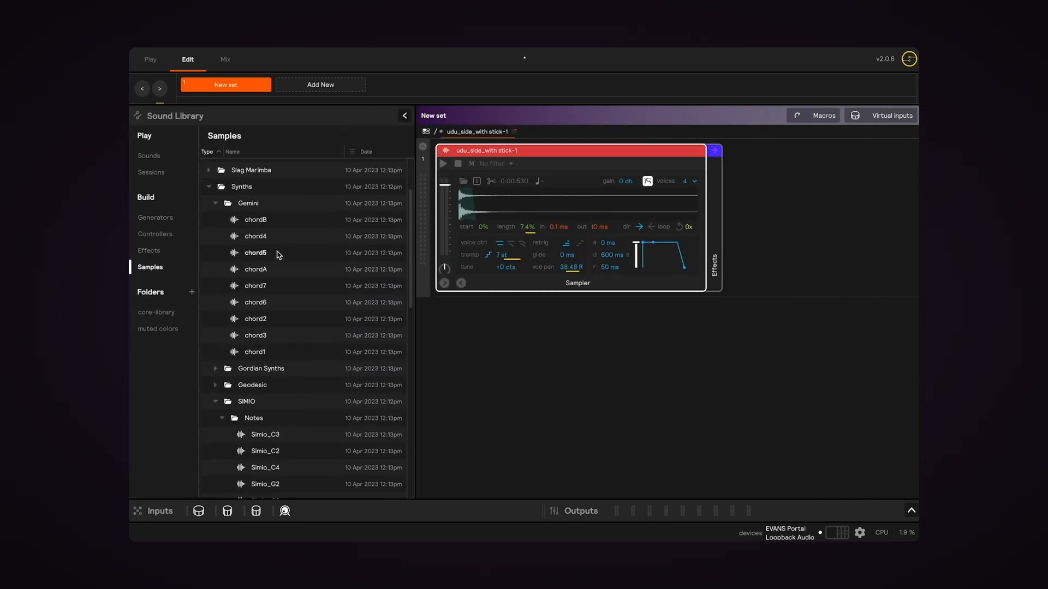
left_click(262, 251)
scroll(262, 251, "up", 1)
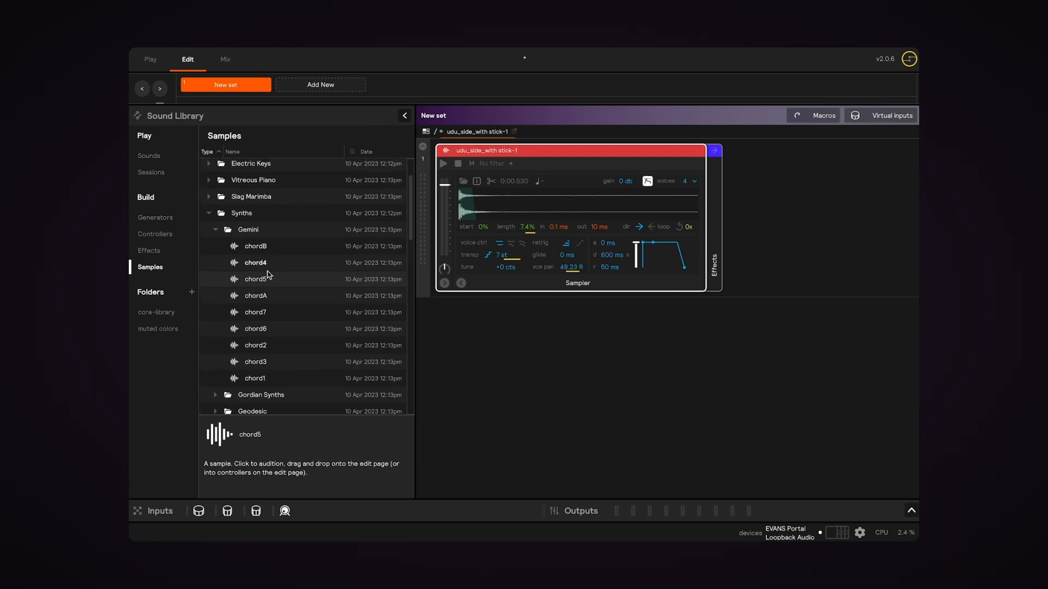
left_click_drag(261, 281, 494, 196)
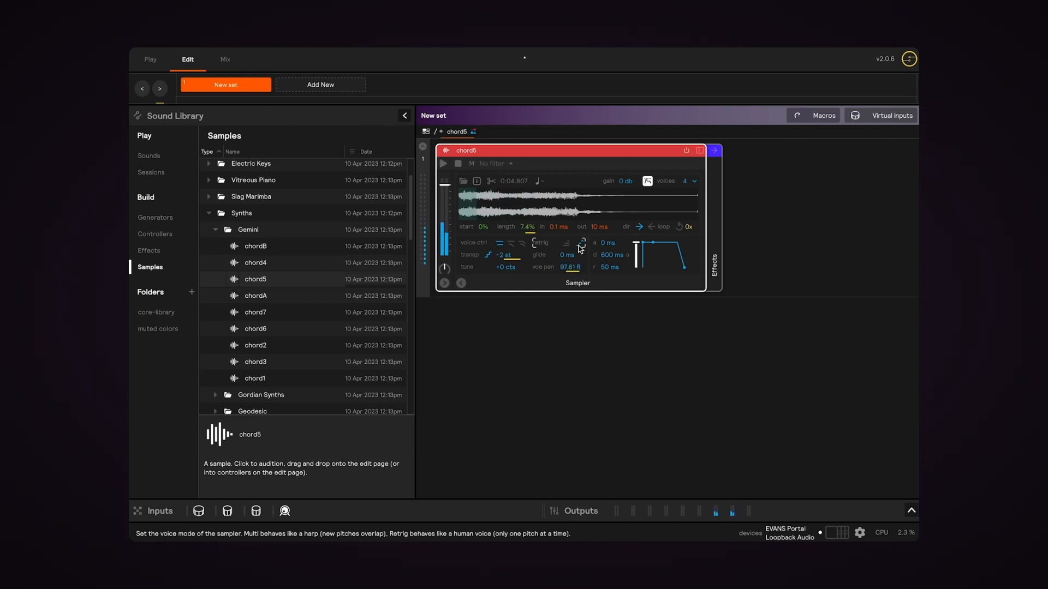
- Replace the sampler's chord5 sample with Simio_C3 from the SIMIO Notes folder
scroll(316, 325, "down", 1)
scroll(315, 326, "down", 4)
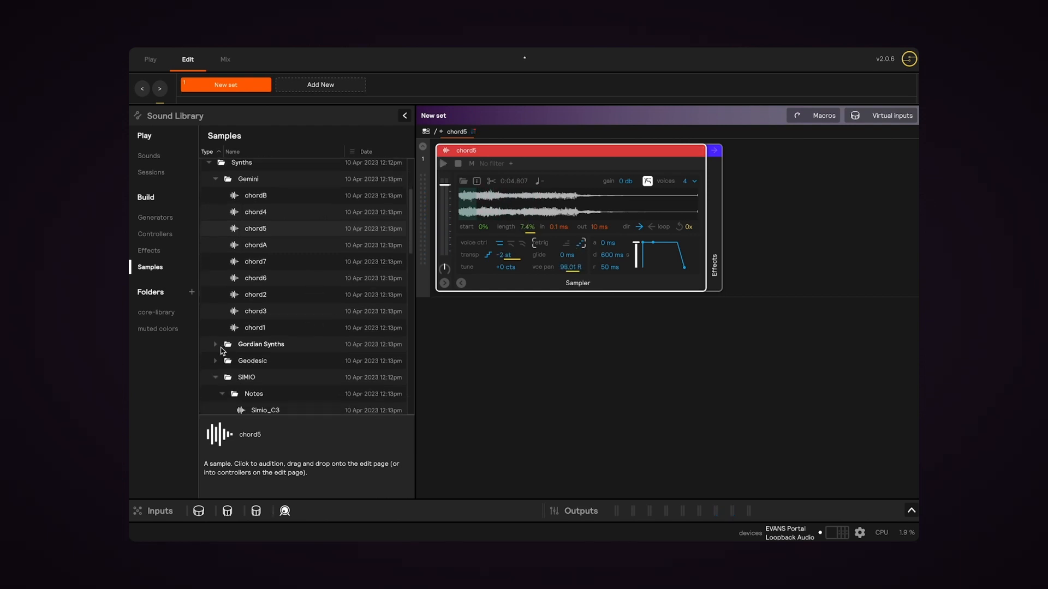
left_click_drag(265, 353, 519, 193)
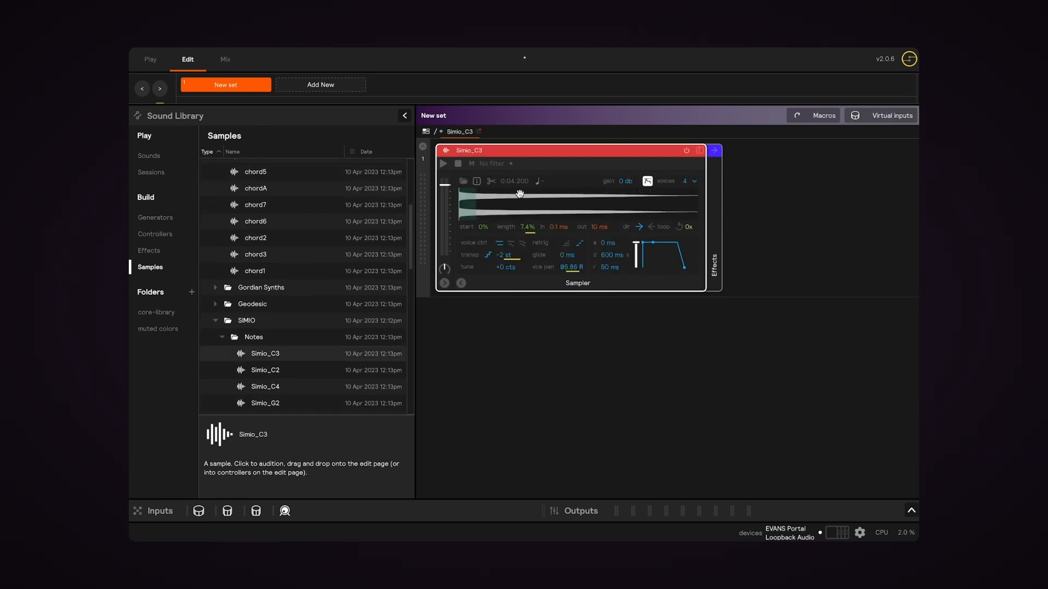